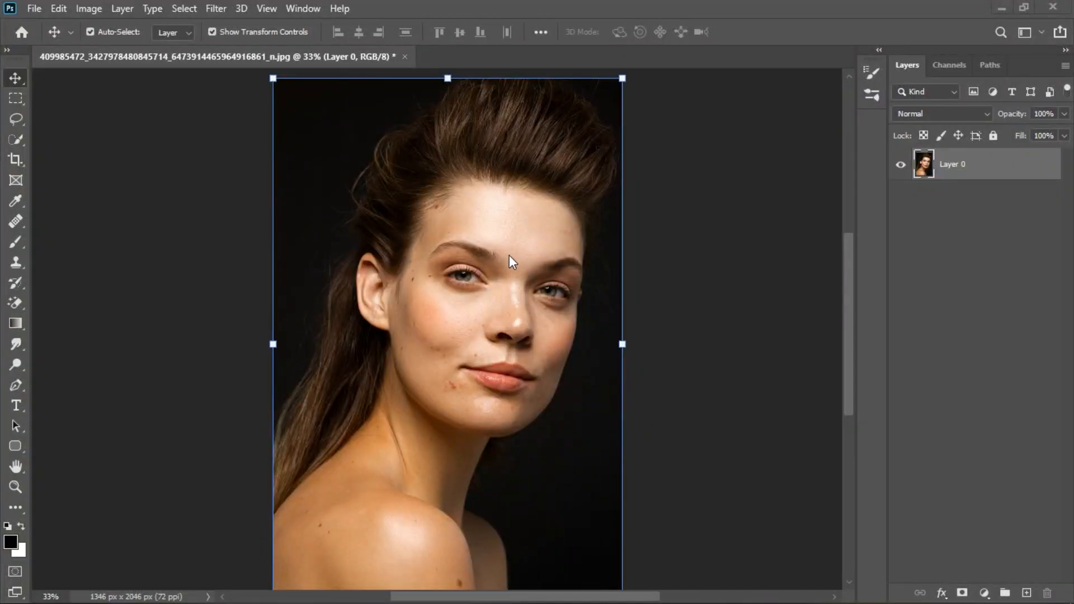
Duplicate the portrait photo layer
left_click(984, 593)
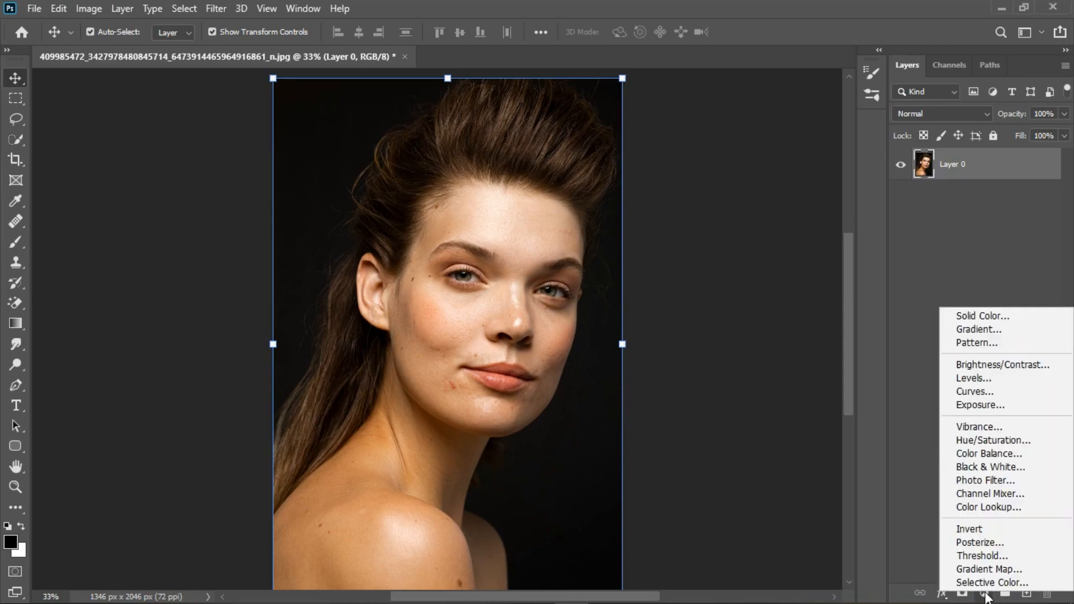
left_click(1008, 163)
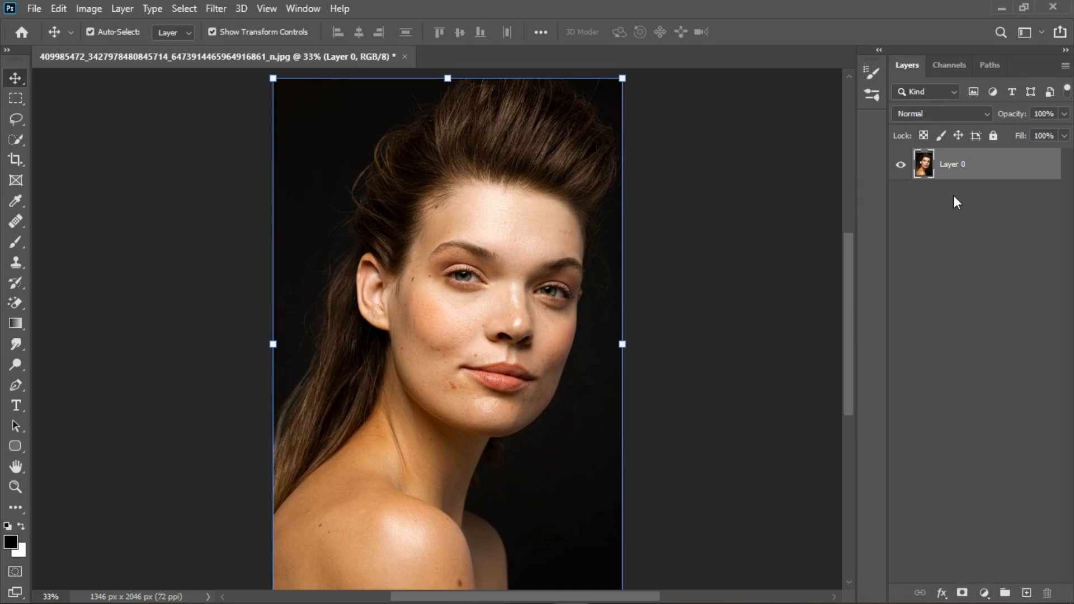
key("ctrl+j")
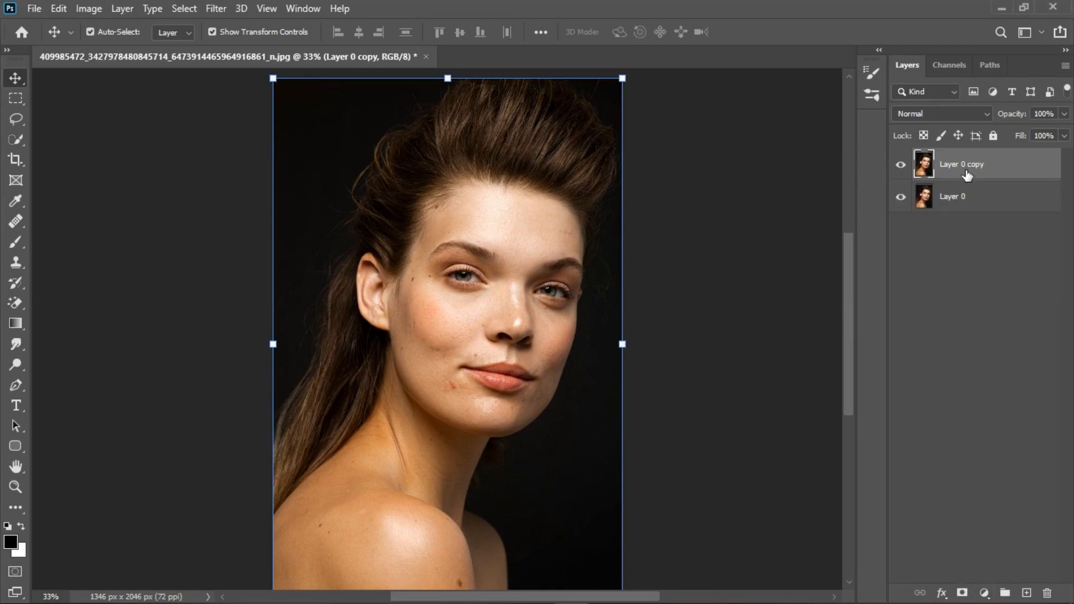
Hide the original Layer 0 and add a Hue/Saturation adjustment layer above the copy
left_click(900, 197)
left_click(984, 593)
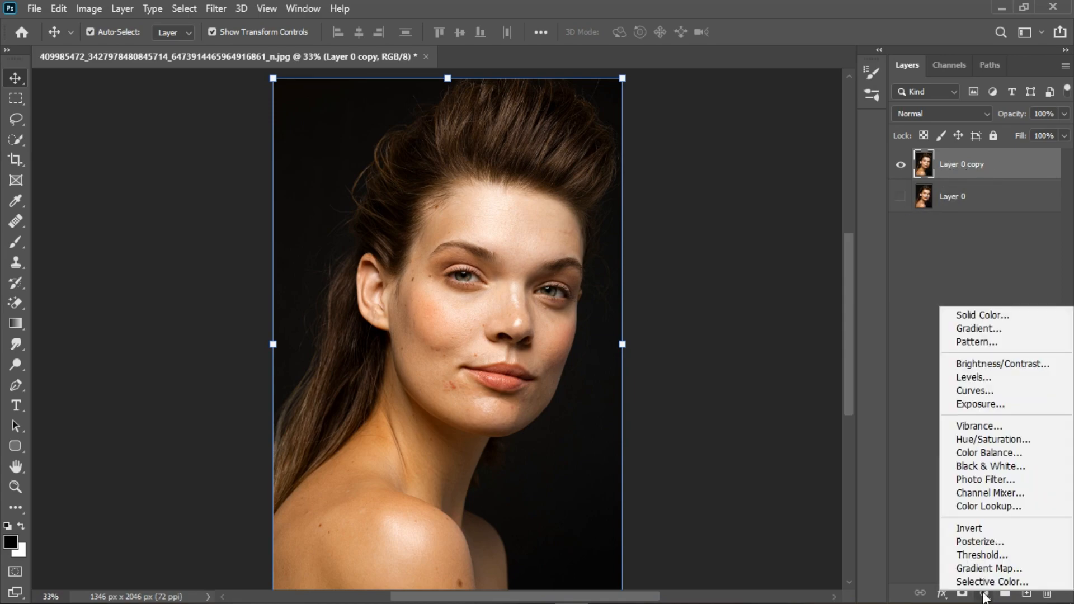
left_click(982, 442)
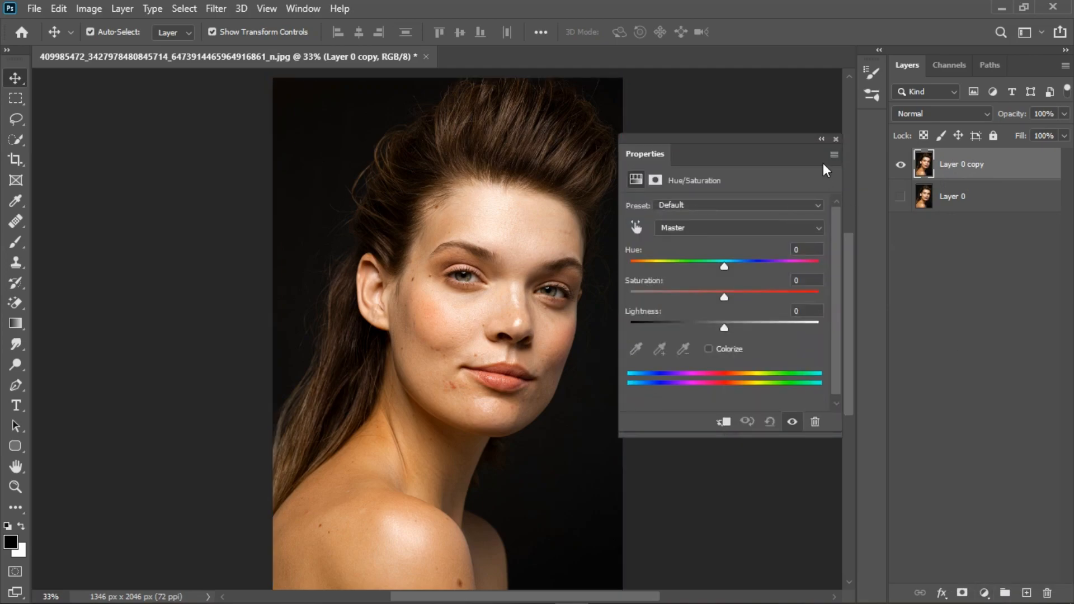
left_click(836, 139)
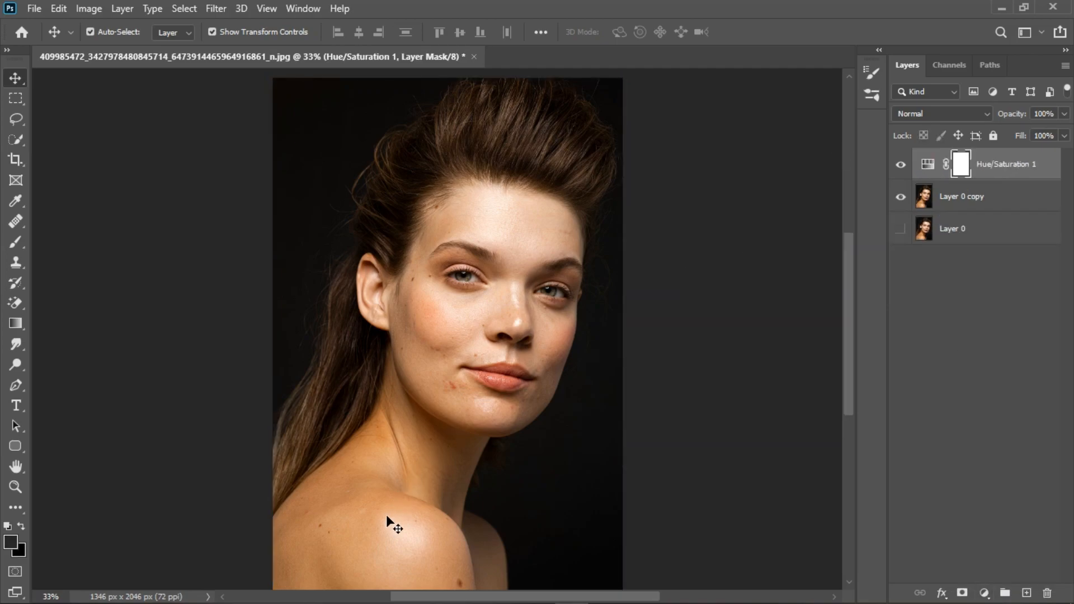
Reopen the Hue/Saturation properties and sample the neck skin with the targeted adjustment tool
scroll(475, 267, "down", 2)
scroll(362, 488, "up", 5)
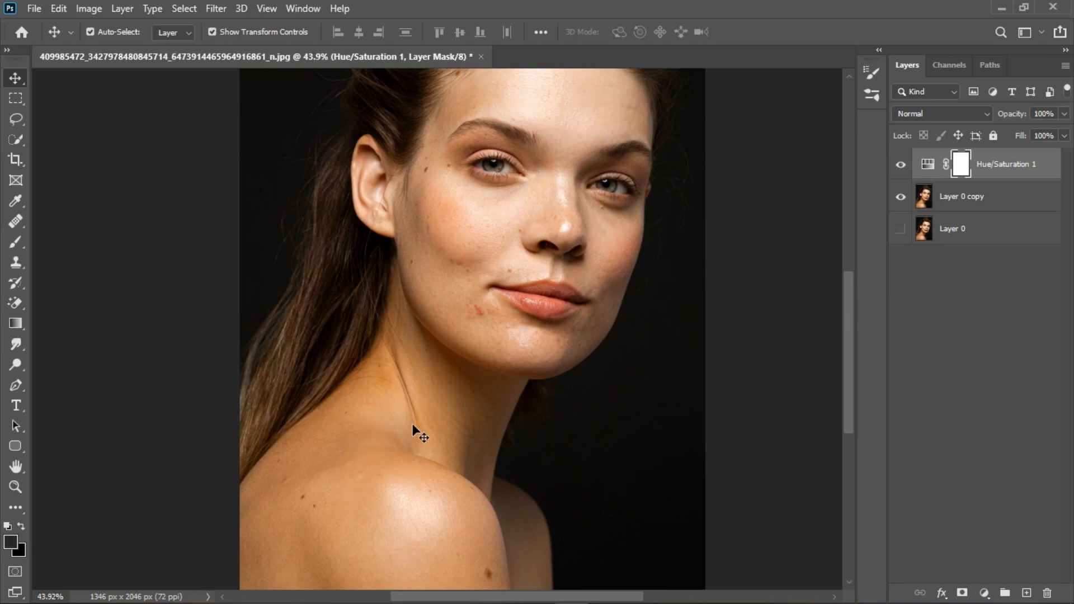
scroll(415, 474, "down", 1)
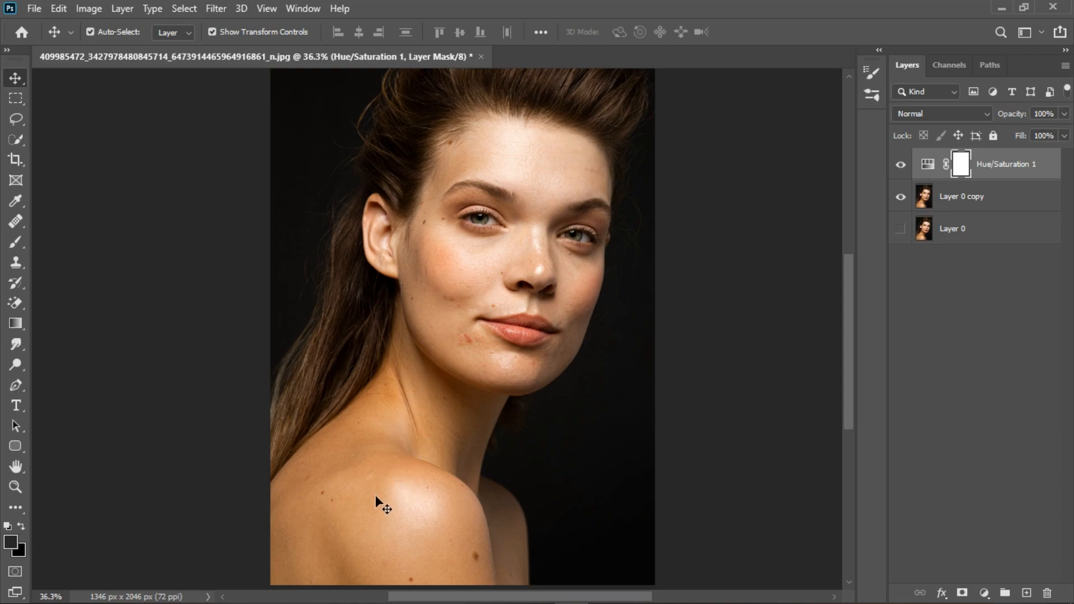
double_click(939, 168)
left_click_drag(713, 139, 777, 135)
left_click(699, 222)
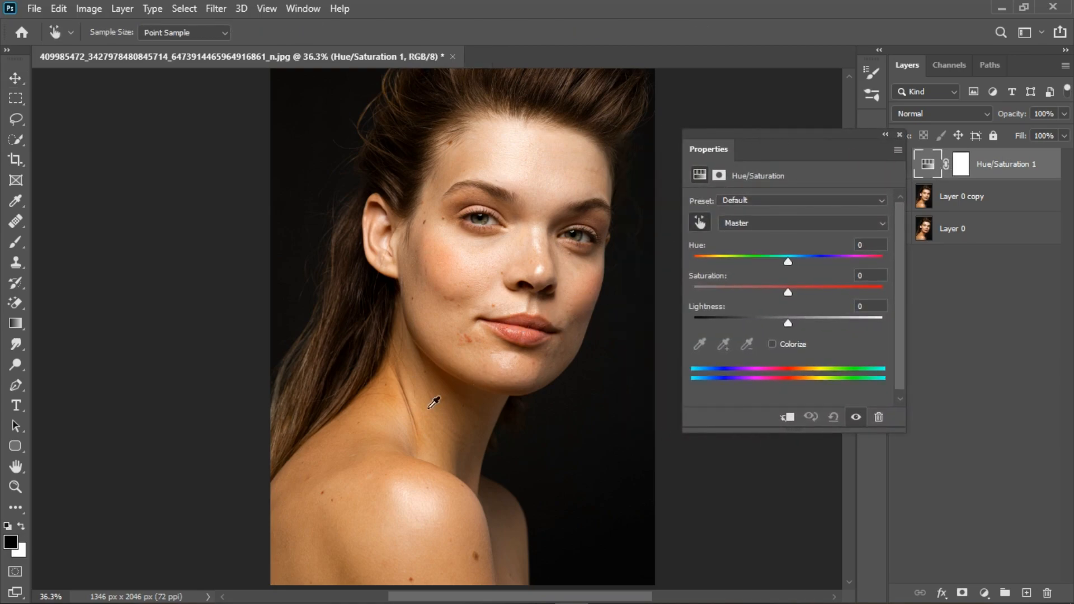
left_click(391, 403)
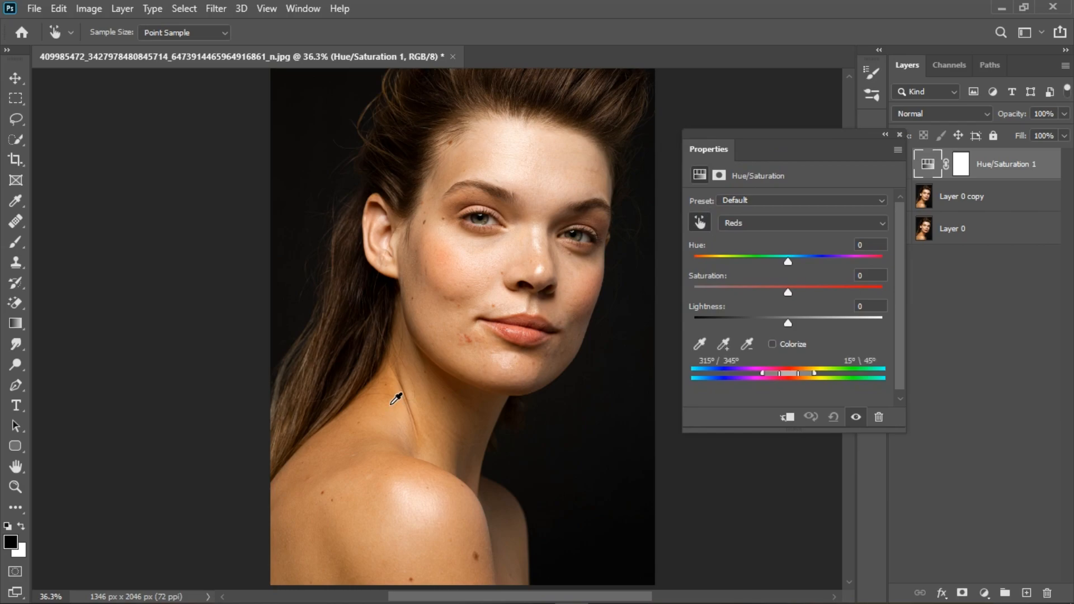
Set Hue to +180 to preview the affected range and shift the colour range sliders toward the yellows
left_click_drag(787, 261, 935, 269)
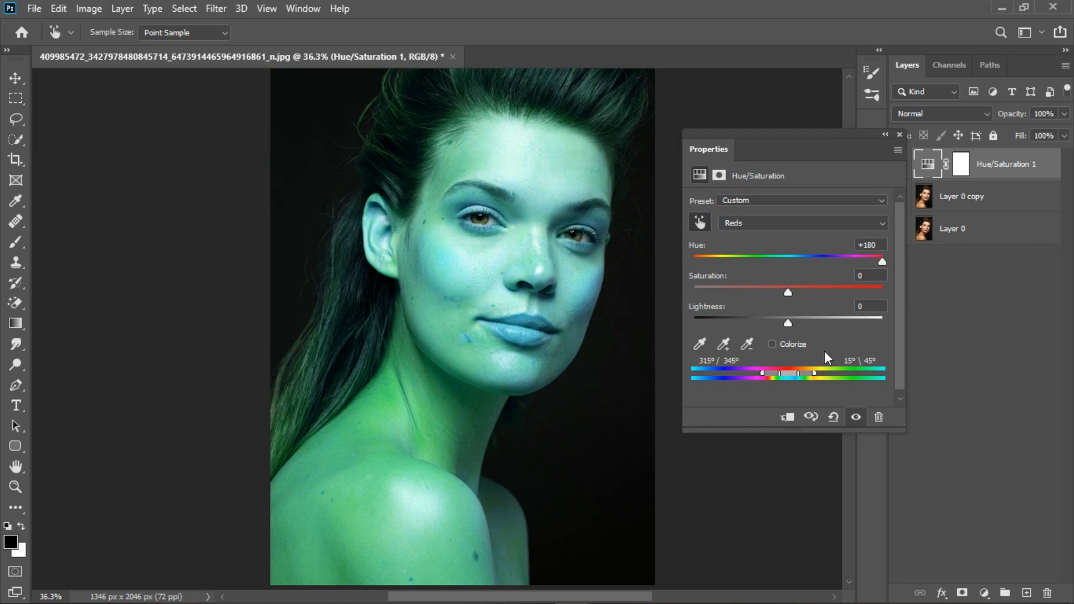
left_click(856, 417)
left_click(857, 417)
left_click_drag(787, 373, 820, 380)
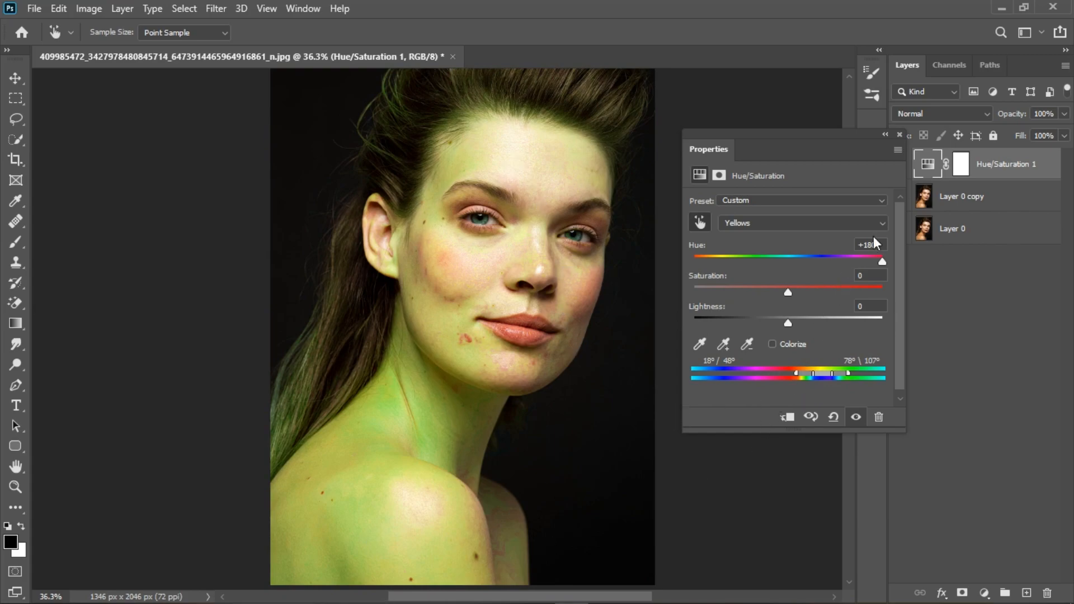
Set the Yellows Hue back to 0 and lower Saturation to -78
left_click(812, 254)
type("0")
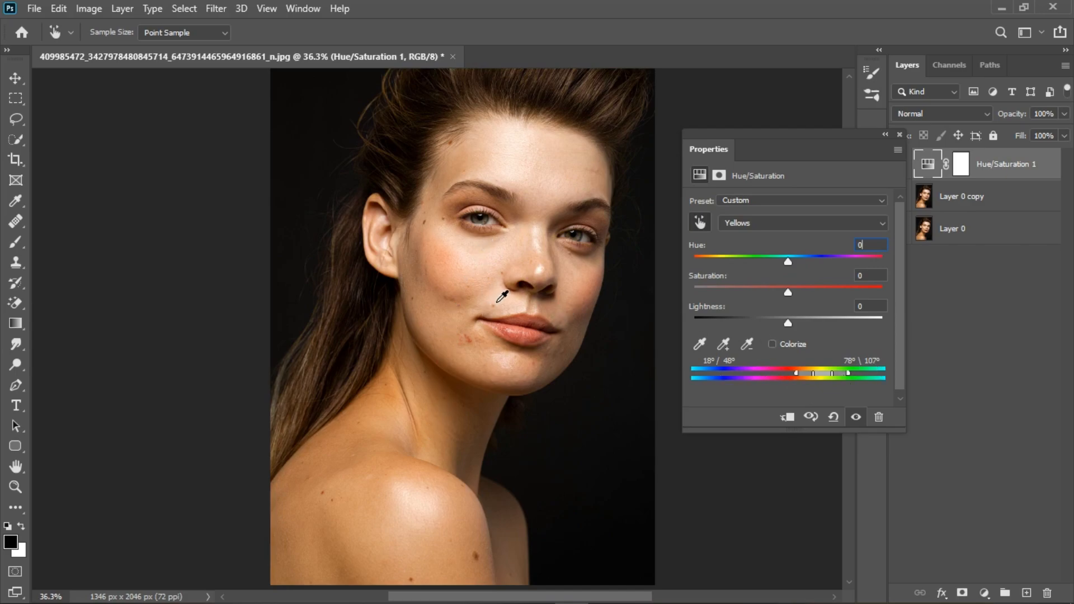
scroll(488, 364, "up", 2)
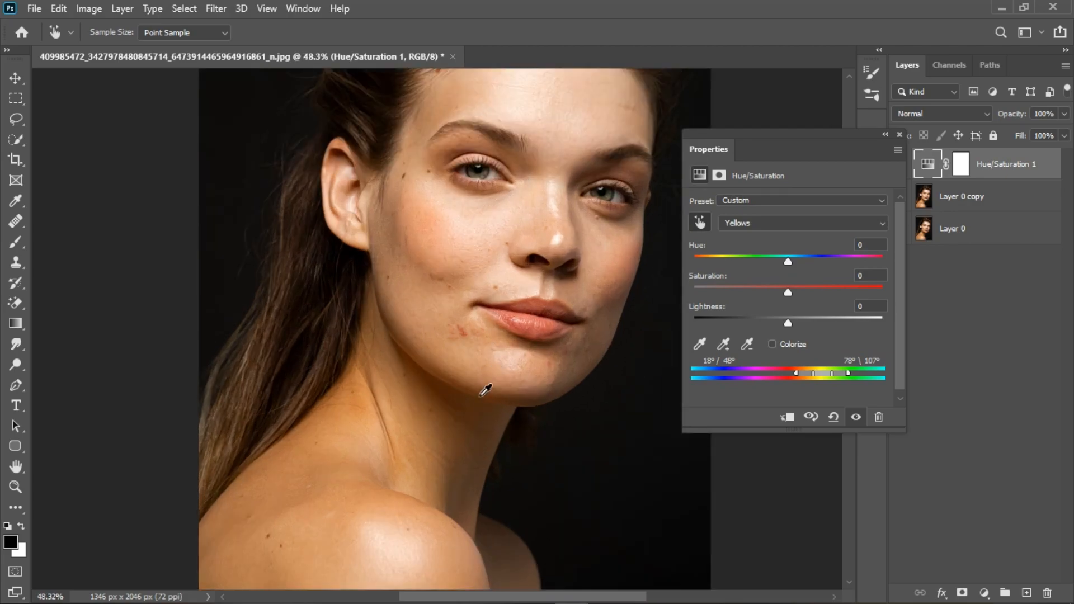
left_click_drag(478, 394, 450, 371)
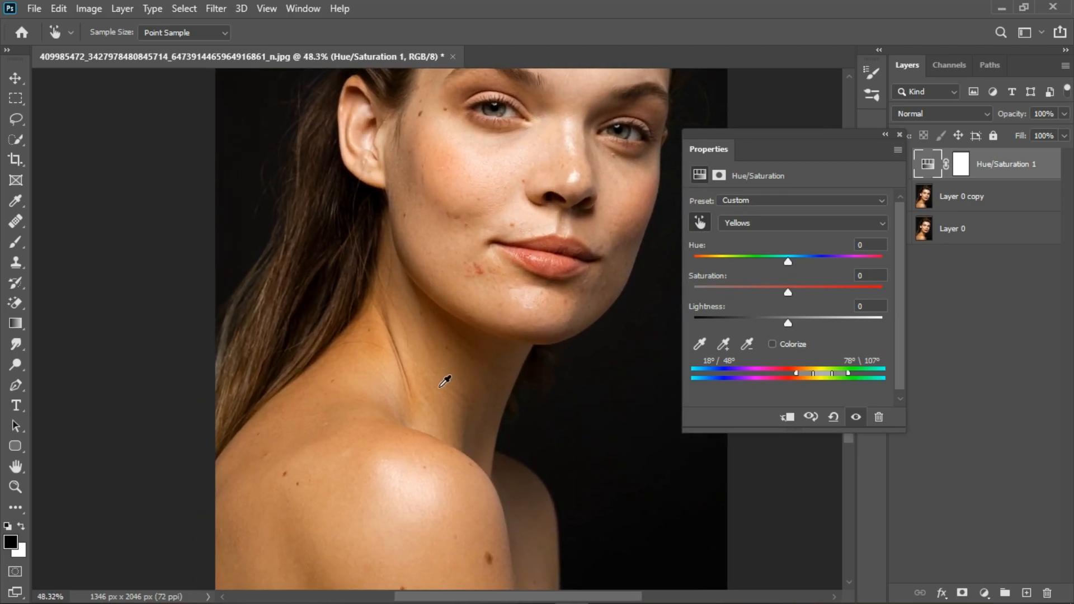
left_click_drag(788, 292, 714, 290)
Set the Yellows Saturation to -57 and raise Lightness to +59
scroll(341, 400, "down", 1)
scroll(341, 400, "down", 1)
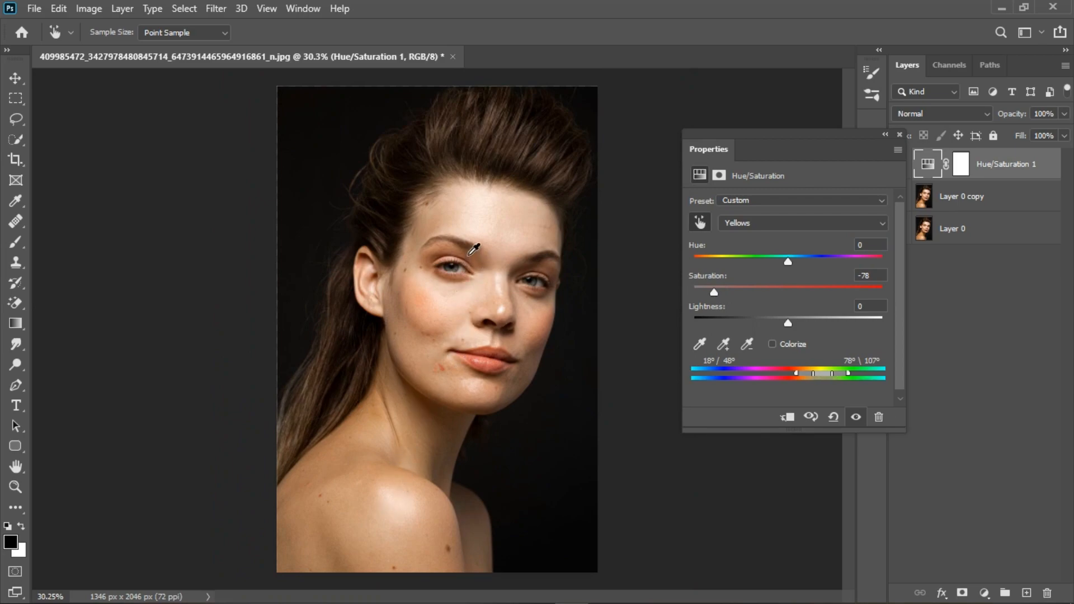
scroll(410, 492, "up", 1)
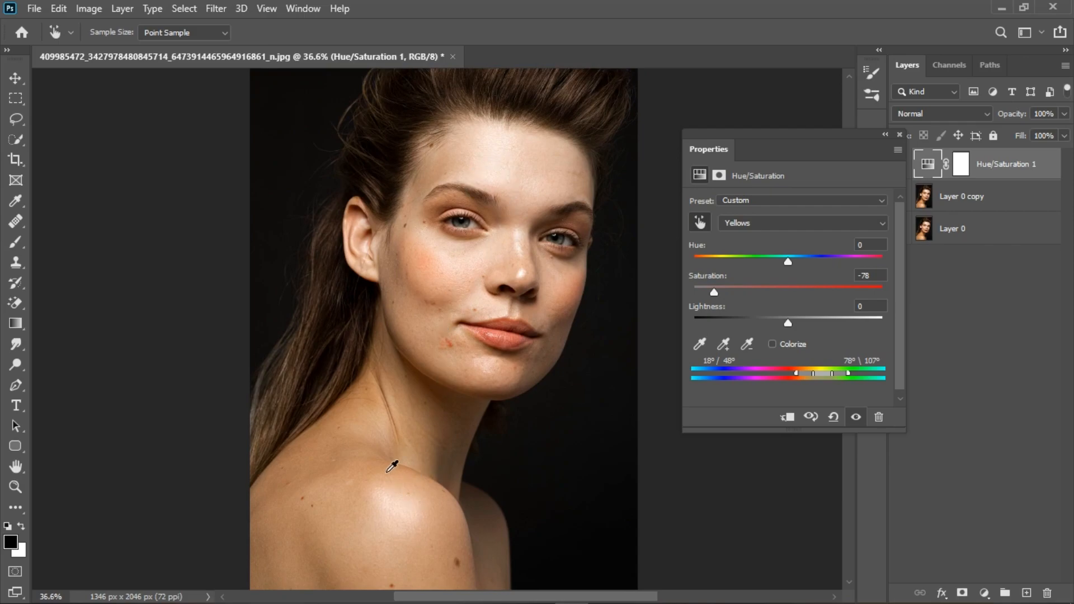
left_click_drag(710, 294, 733, 292)
left_click_drag(787, 323, 827, 321)
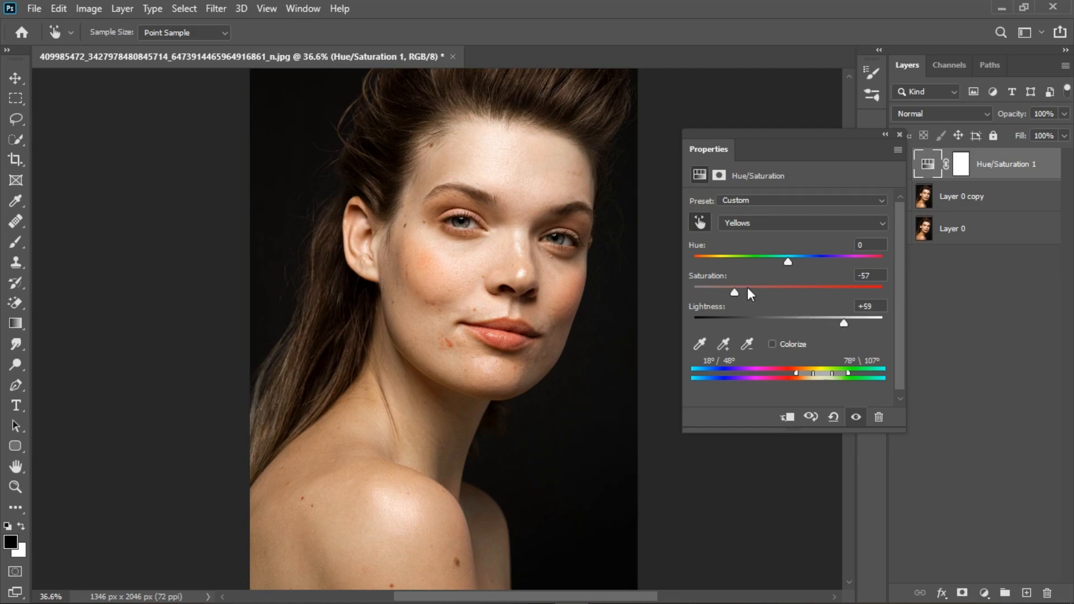
Adjust the Yellows Saturation to -42 and Hue to -12
left_click_drag(735, 295, 743, 295)
left_click_drag(787, 263, 771, 261)
left_click_drag(777, 261, 777, 261)
scroll(586, 328, "down", 1)
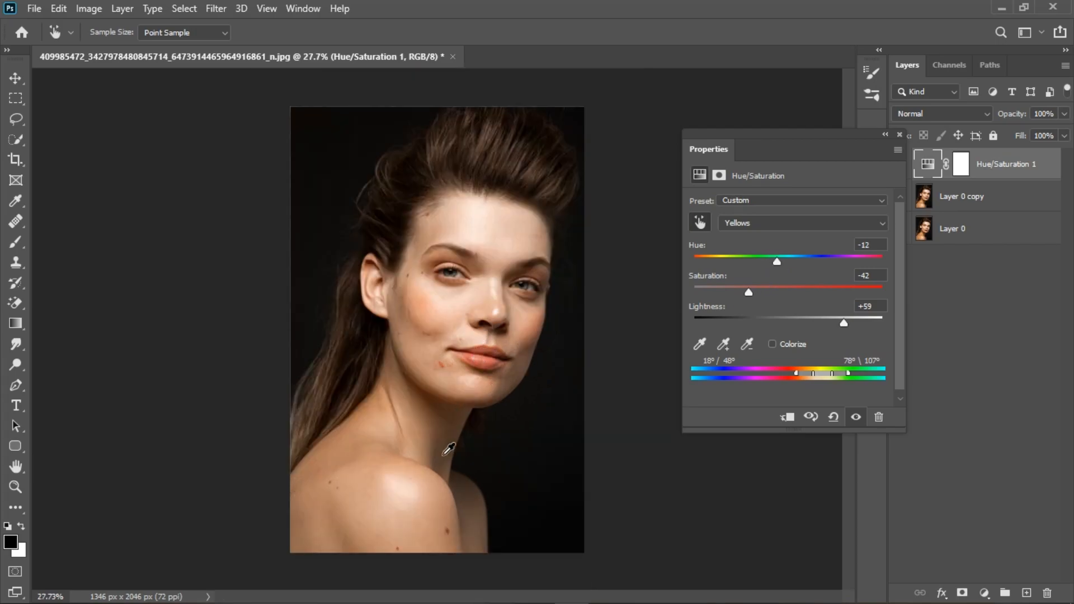
Toggle the adjustment's visibility to compare, raise Lightness slightly more, and close the properties
left_click(857, 419)
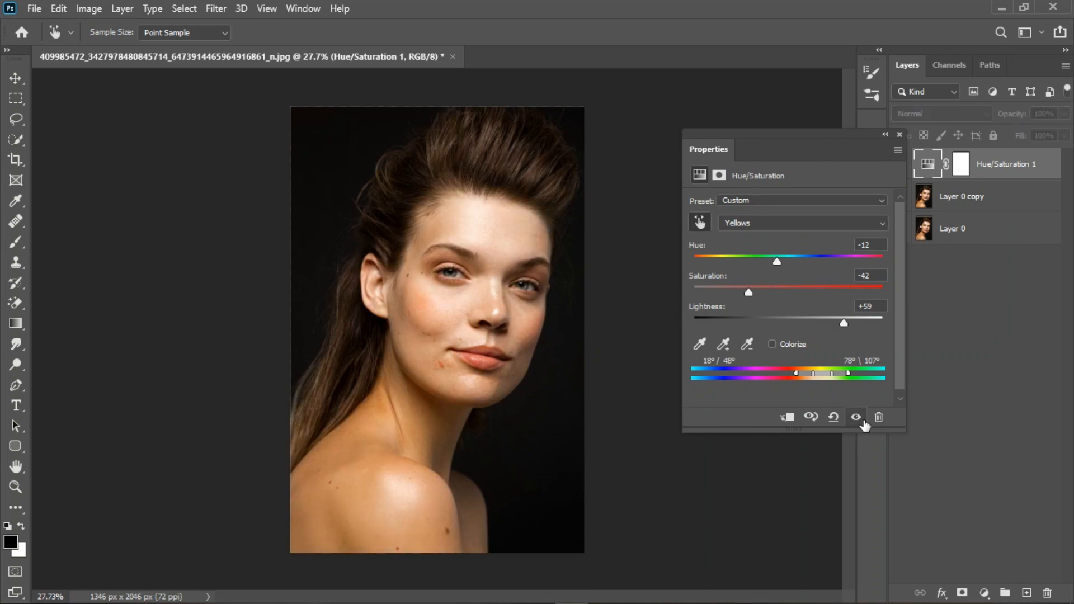
left_click(861, 421)
scroll(438, 413, "up", 2)
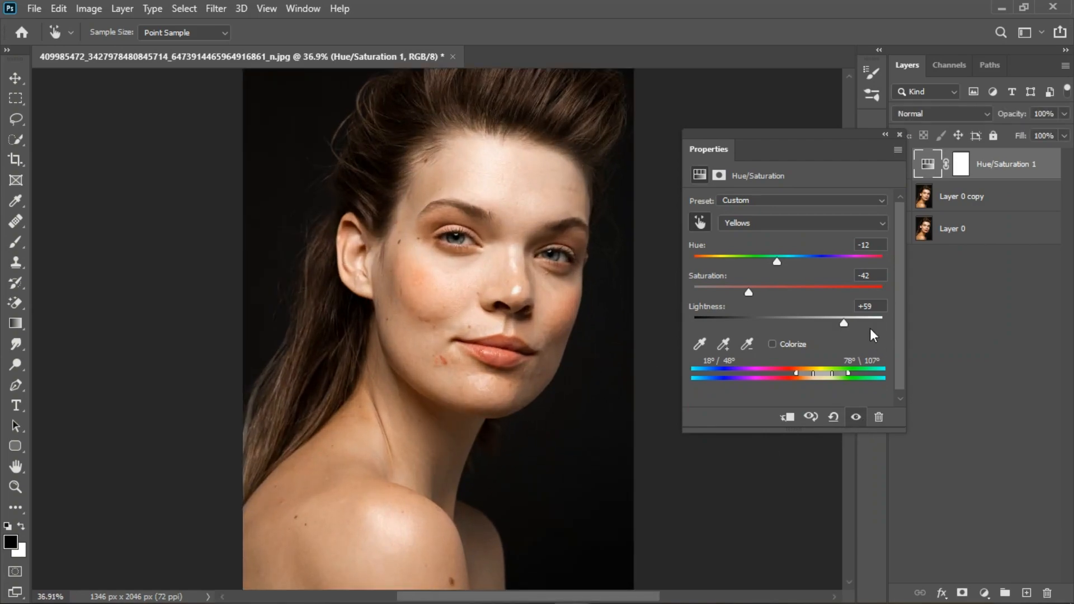
left_click_drag(842, 320, 868, 321)
left_click(899, 134)
Add a second Hue/Saturation layer, sample the cheek redness, and set Hue to +180 to preview the Reds range
left_click(984, 593)
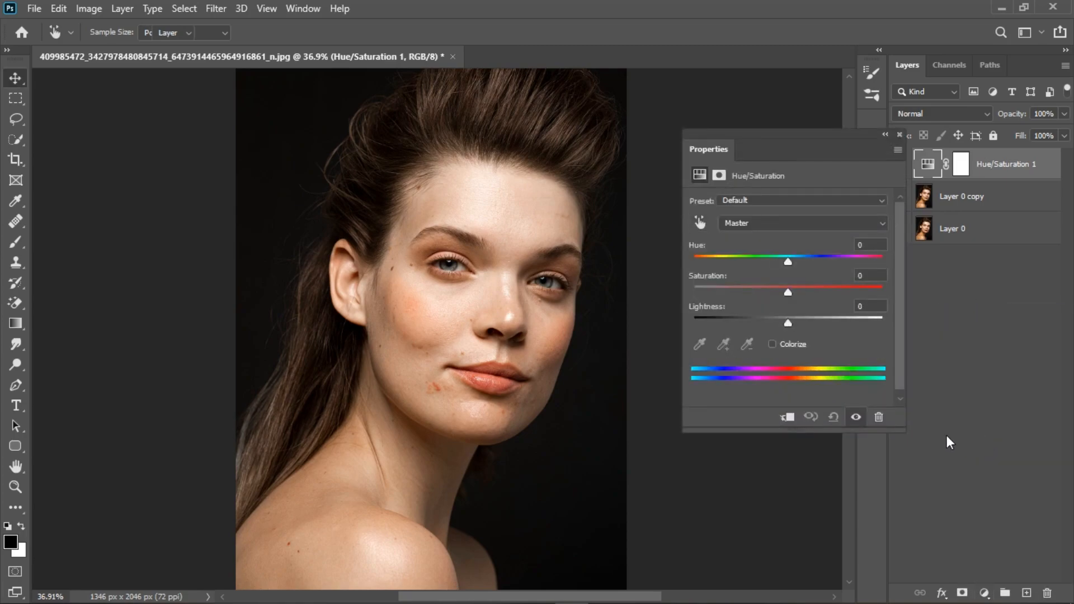
left_click(700, 223)
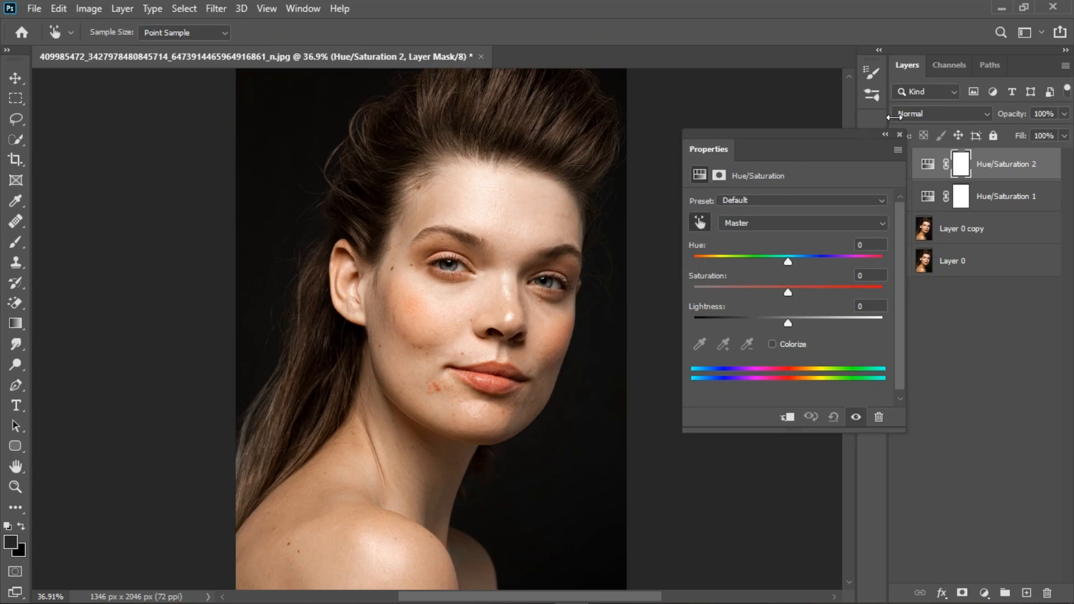
left_click(415, 314)
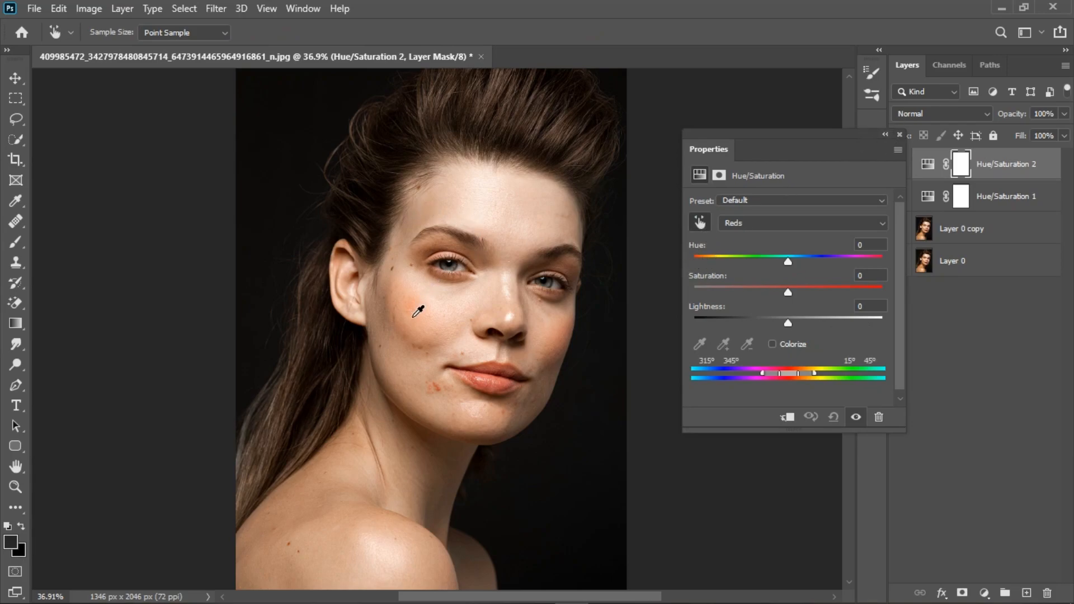
left_click_drag(787, 262, 887, 260)
Shift the colour range sliders toward the magenta-red side
scroll(517, 337, "down", 2)
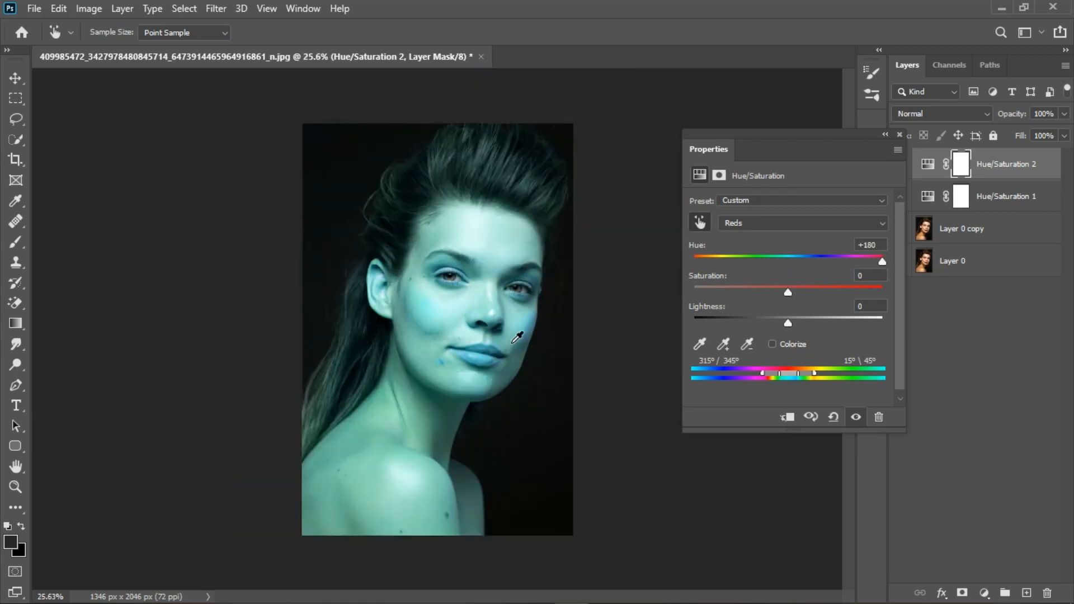
scroll(423, 449, "up", 2)
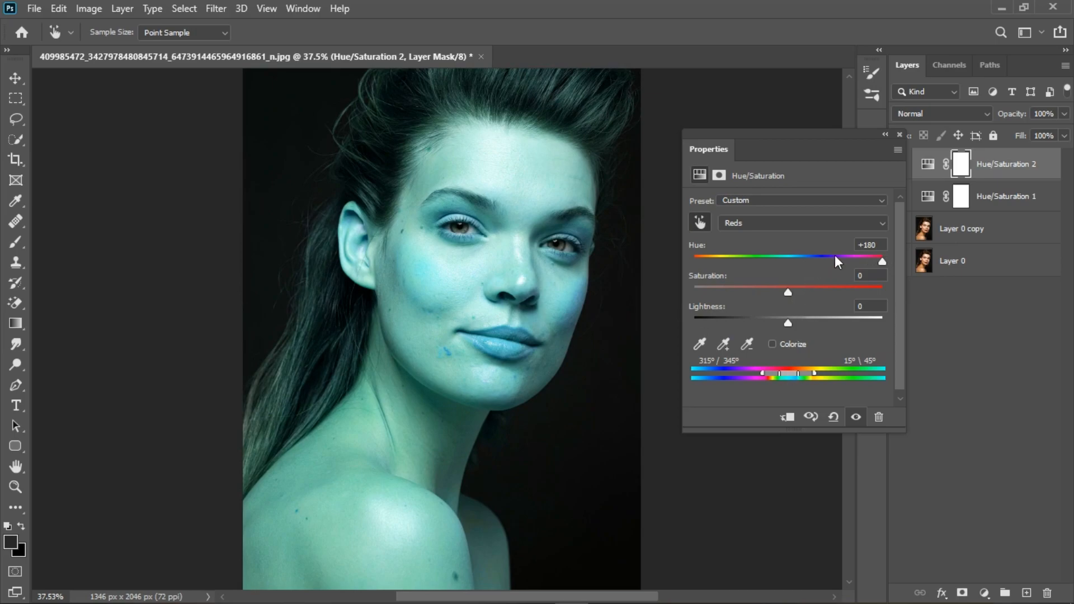
mouse_move(781, 371)
left_mouse_down()
mouse_move(824, 375)
mouse_move(775, 374)
left_mouse_up()
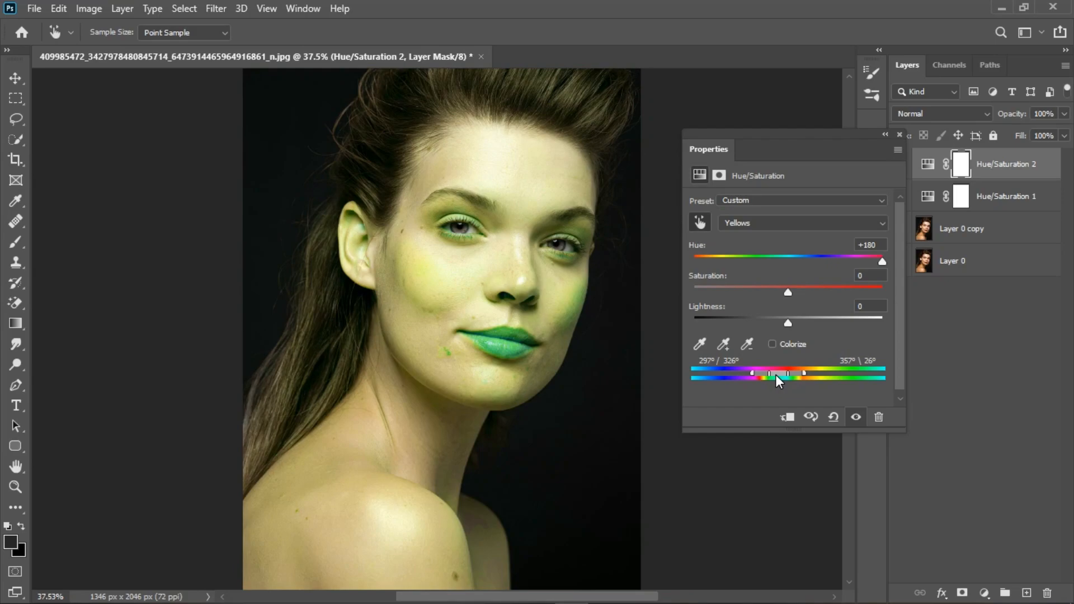
Set Hue back to 0, lower Saturation to about -48, and close the properties
double_click(864, 246)
type("0")
left_click_drag(787, 291, 745, 295)
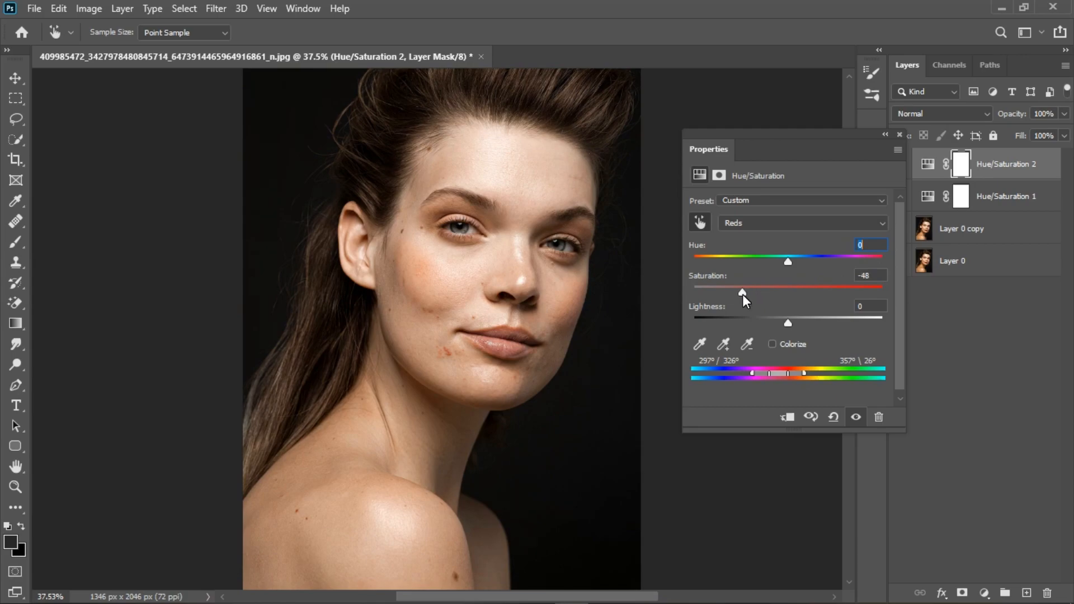
left_click_drag(746, 293, 750, 292)
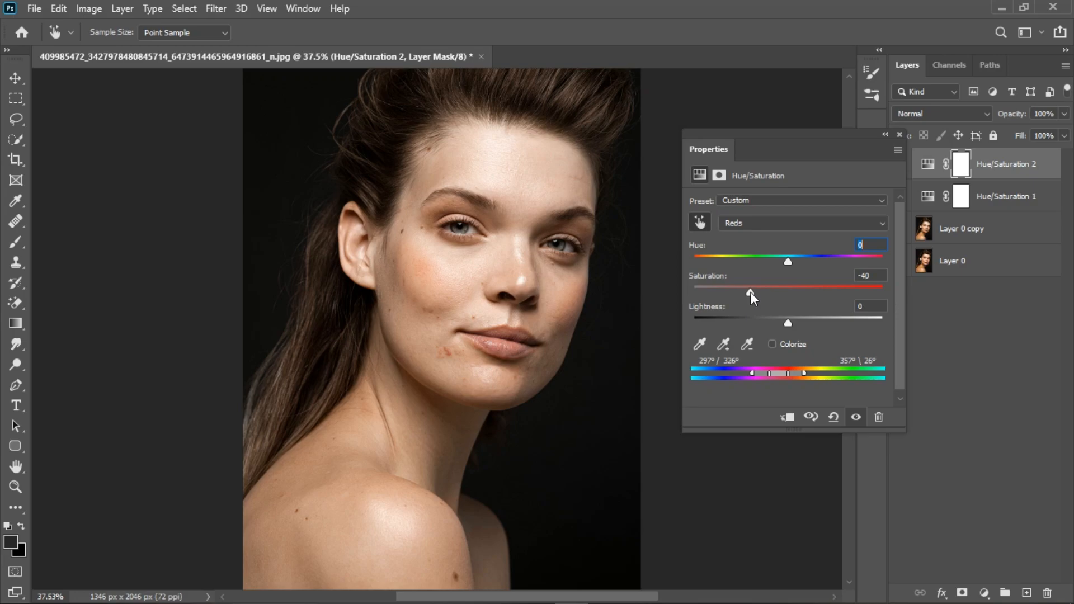
left_click(787, 325)
left_click(898, 133)
With an enlarged black brush, paint the second adjustment's mask over the lips and eyes
scroll(480, 287, "down", 5)
key("b")
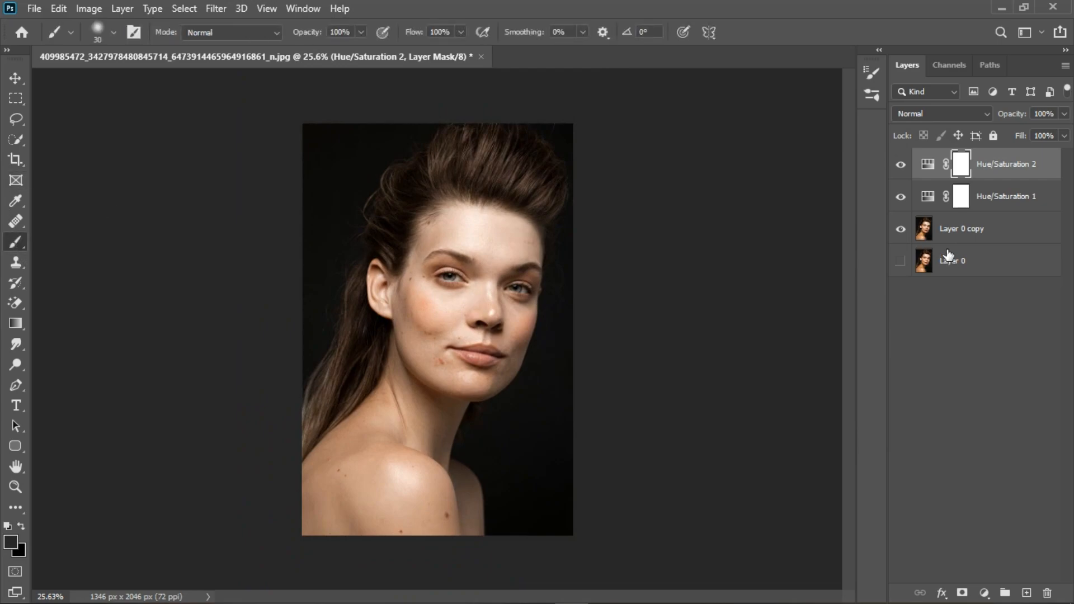
scroll(493, 342, "up", 2)
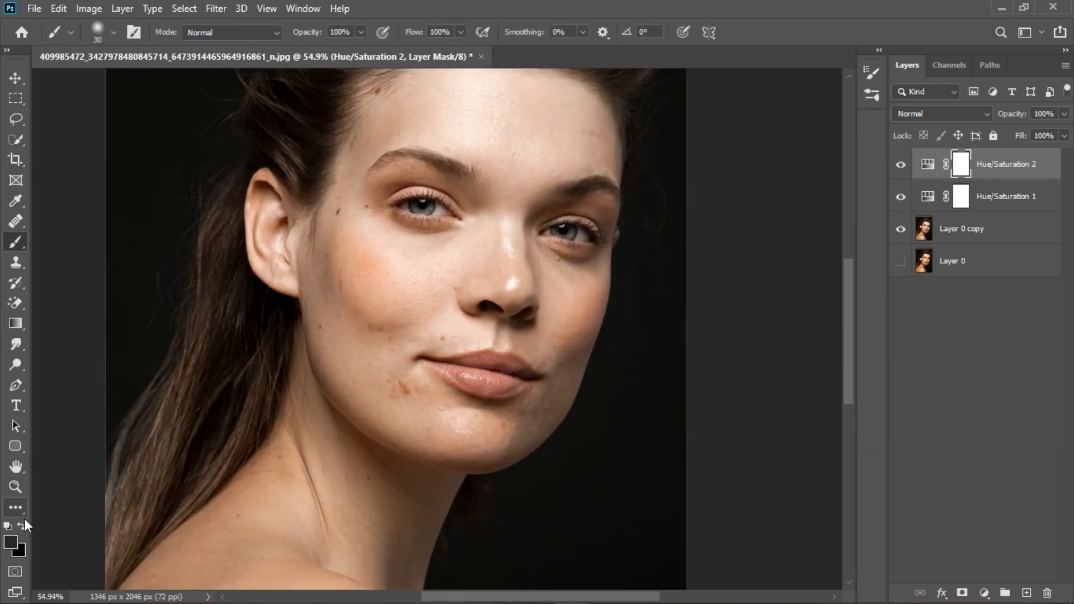
scroll(447, 386, "up", 1)
key("bracketright")
key("bracketright")
key("bracketright")
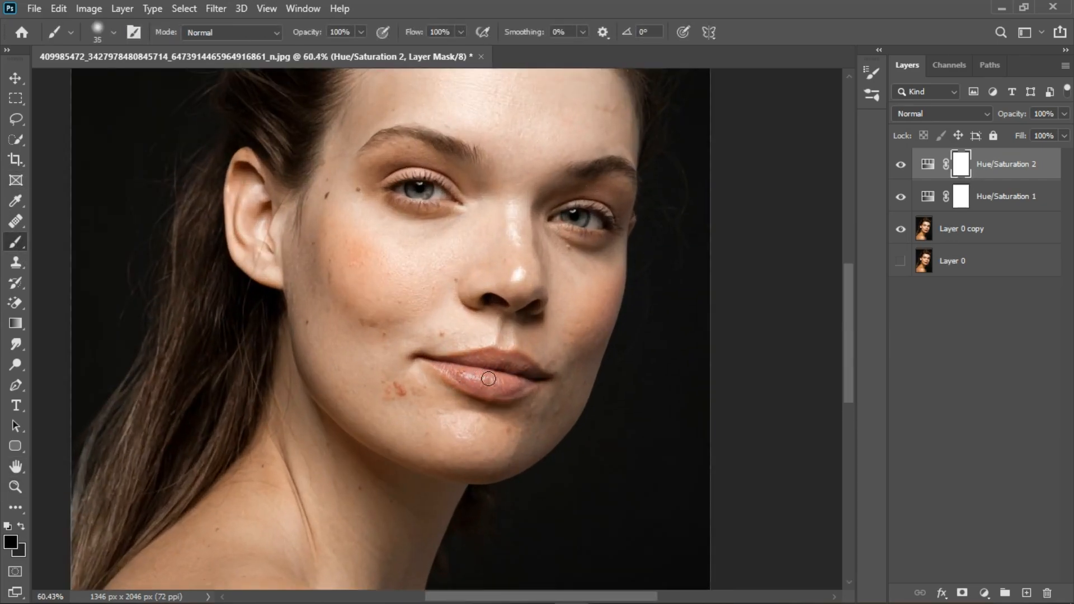
mouse_move(484, 381)
left_mouse_down()
mouse_move(516, 374)
mouse_move(479, 371)
mouse_move(543, 382)
mouse_move(525, 390)
mouse_move(445, 372)
mouse_move(541, 396)
left_mouse_up()
mouse_move(406, 205)
left_mouse_down()
mouse_move(445, 194)
mouse_move(429, 213)
mouse_move(461, 203)
left_mouse_up()
mouse_move(571, 238)
left_mouse_down()
mouse_move(620, 236)
mouse_move(590, 234)
mouse_move(613, 242)
mouse_move(612, 230)
left_mouse_up()
scroll(479, 250, "down", 5)
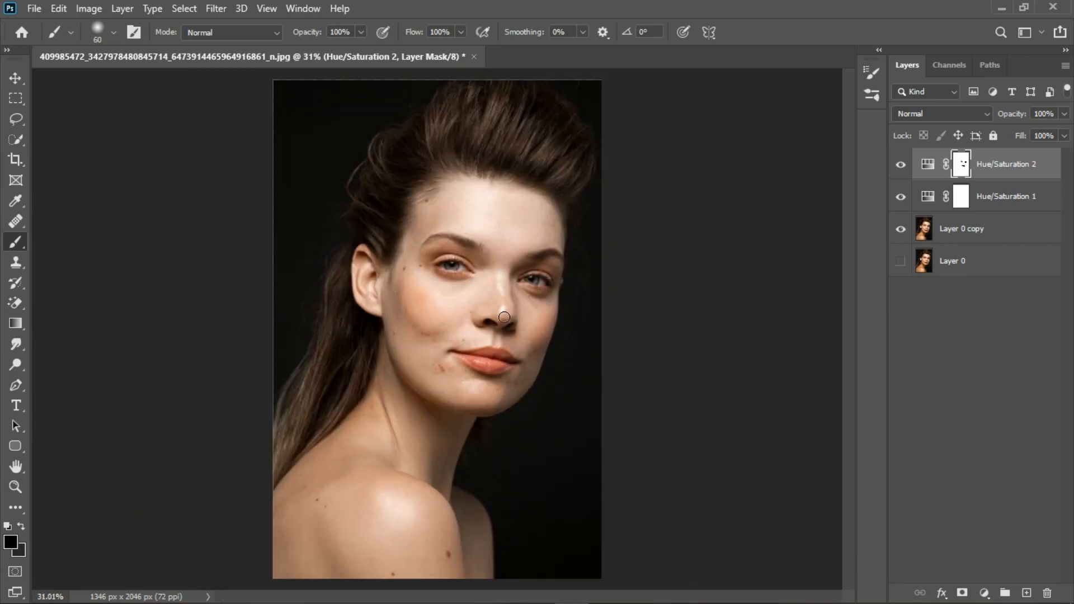
Compare the second adjustment on and off, then group both Hue/Saturation layers
left_click(901, 166)
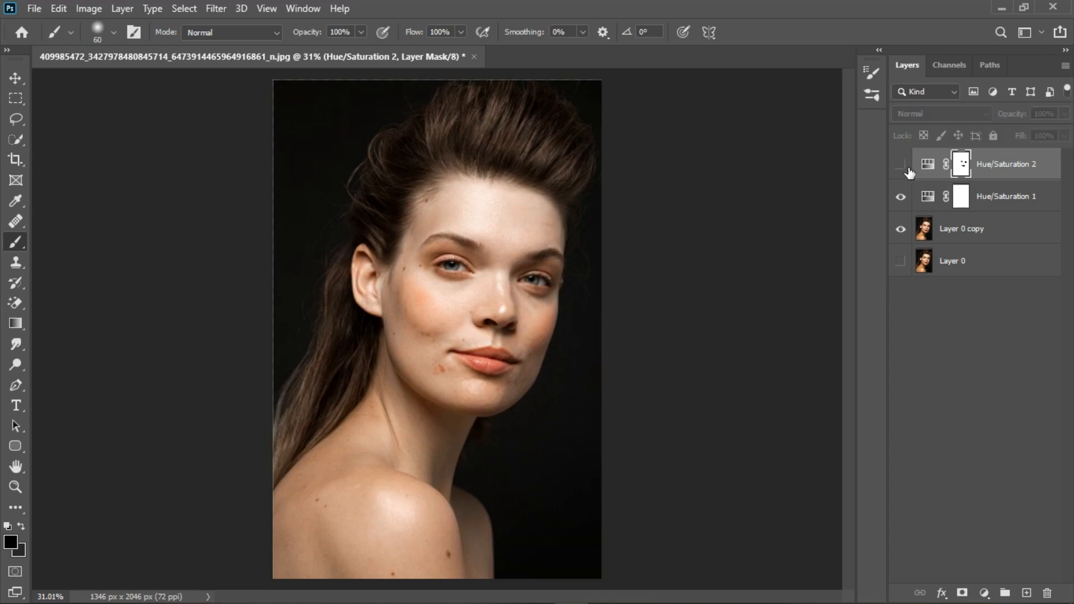
left_click(901, 166)
scroll(1022, 209, "down", 1)
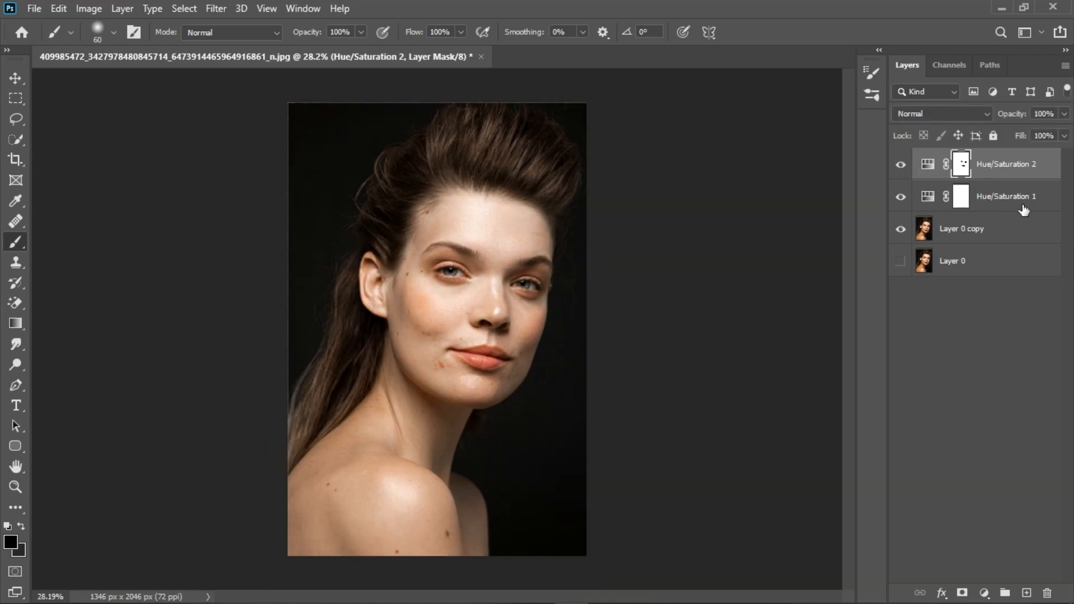
left_click(1022, 208, "shift")
left_click(1006, 593)
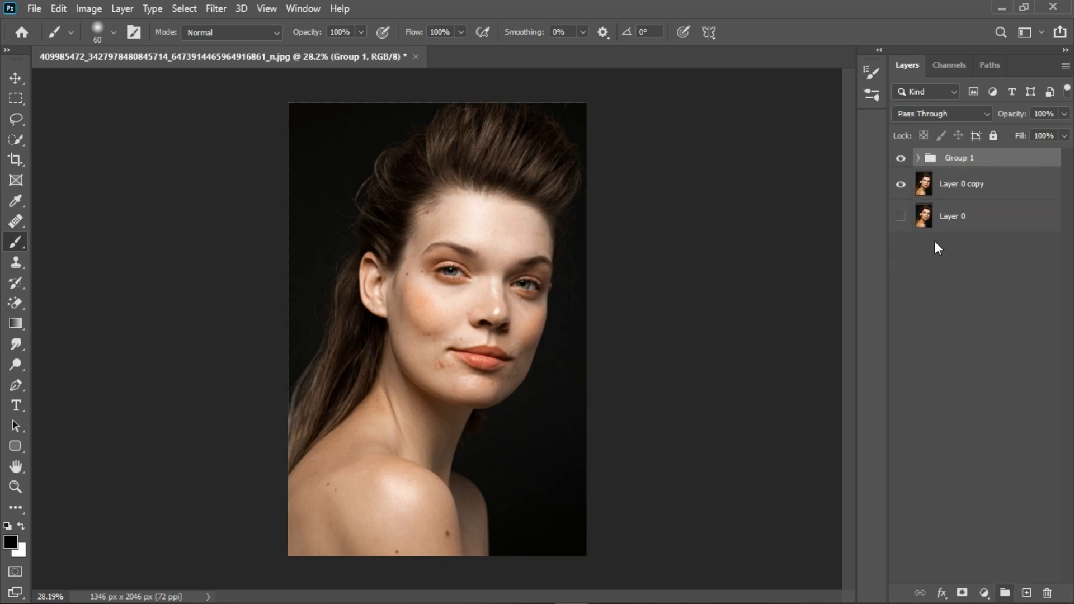
Toggle Group 1's visibility and zoom in and out to compare the face with and without the adjustments
left_click(901, 159)
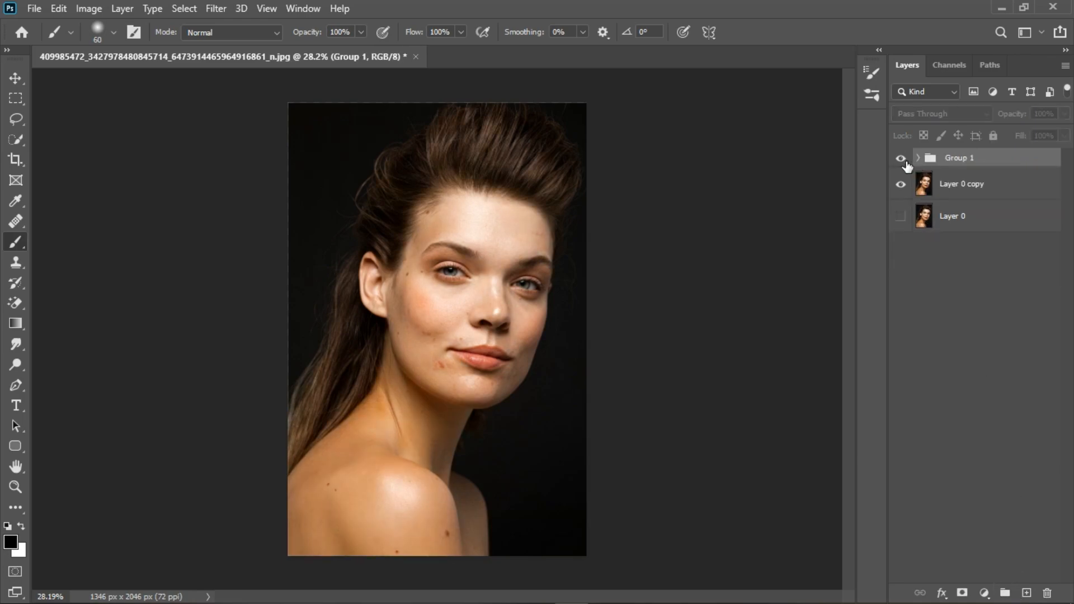
left_click(903, 161)
left_click(903, 161)
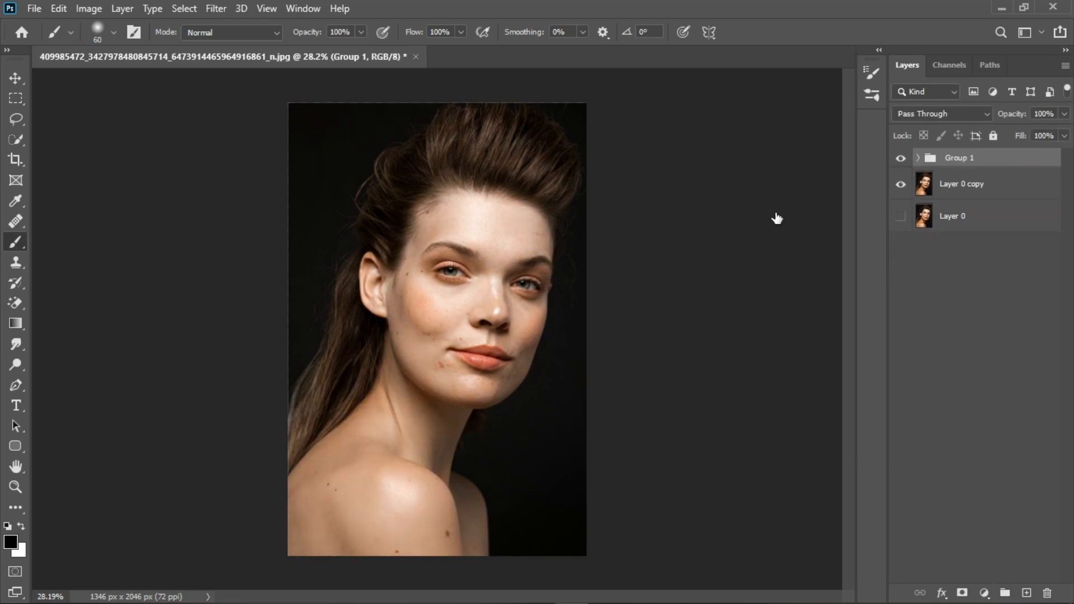
scroll(492, 190, "up", 5)
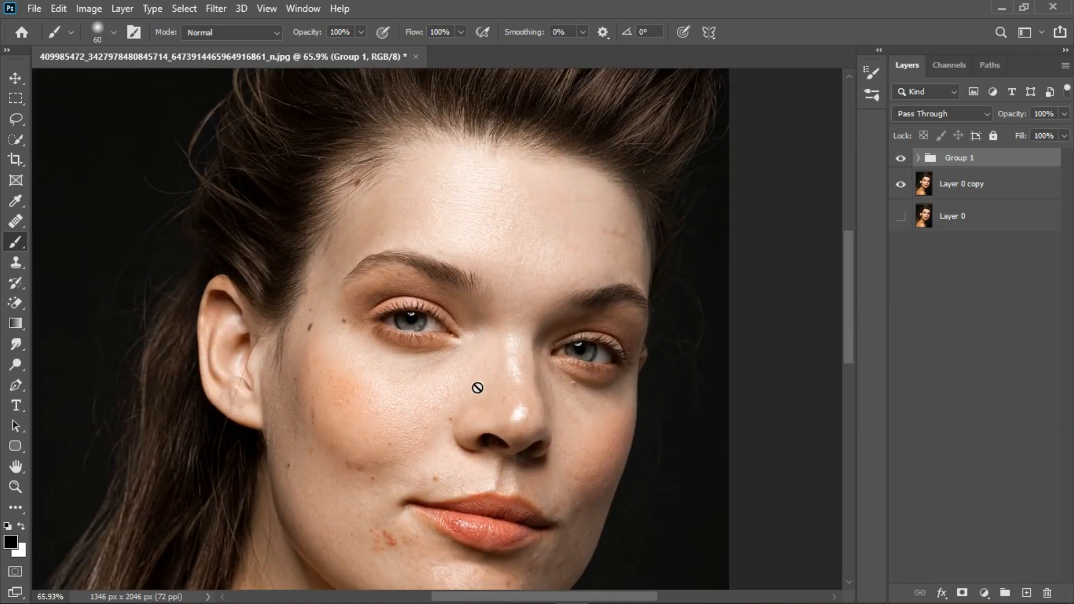
scroll(438, 463, "down", 3)
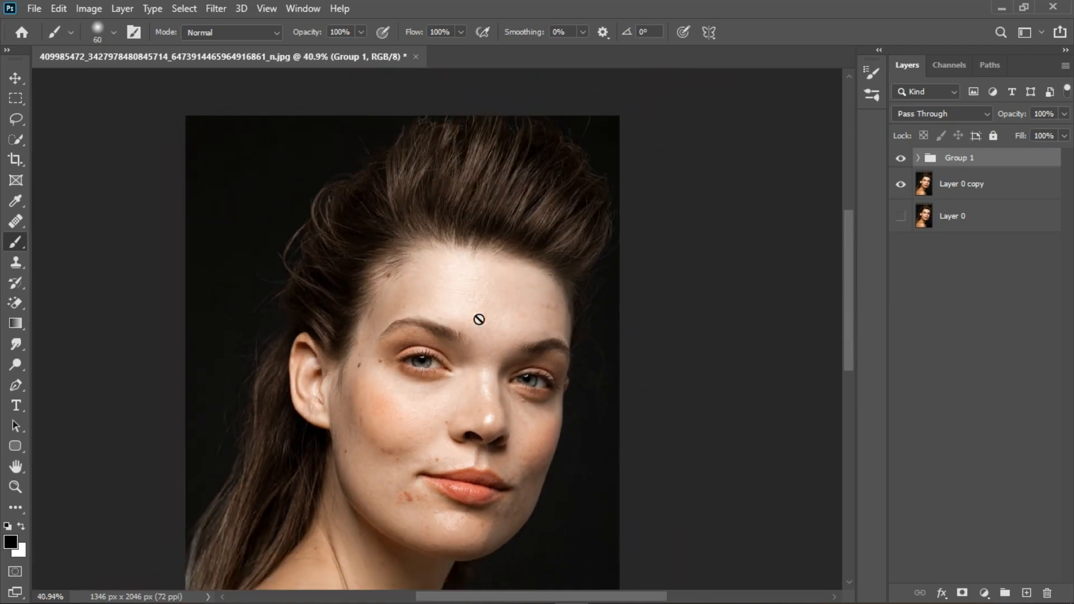
scroll(478, 319, "down", 2)
Add a new Hue/Saturation adjustment layer above Group 1
left_click(1004, 594)
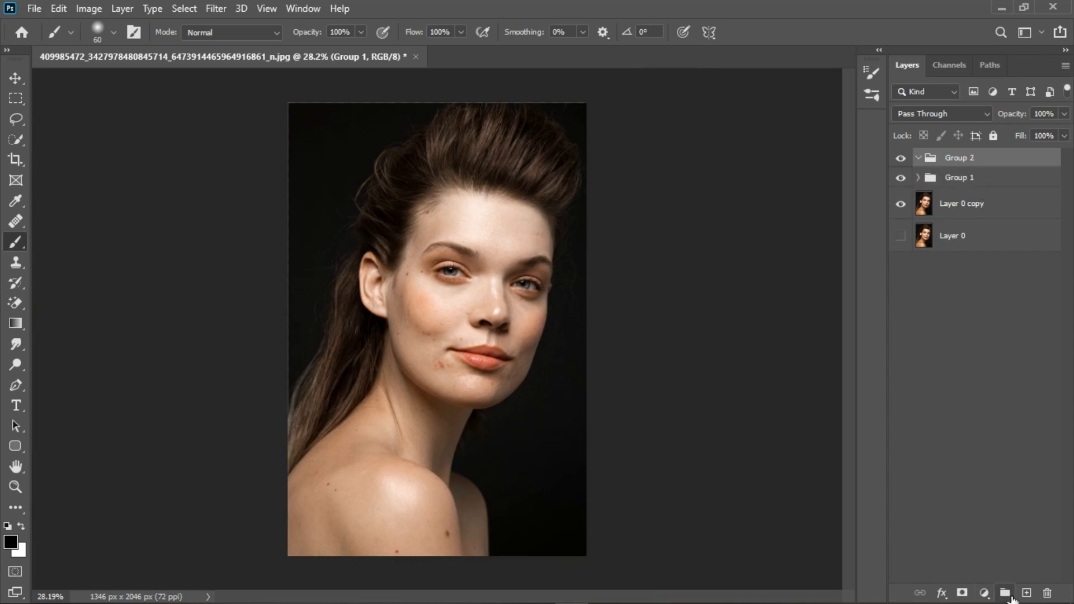
key("ctrl+z")
left_click(984, 593)
left_click(982, 444)
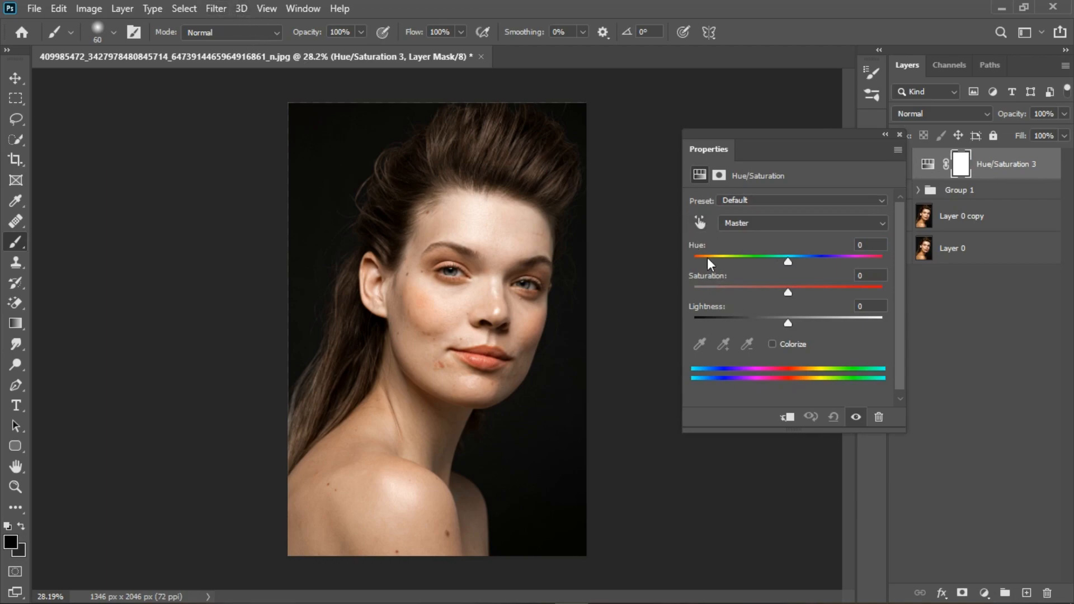
Build the new adjustment's mask with Color Range by sampling skin tones on the face and neck, Fuzziness 29
left_click(190, 9)
left_click(190, 9)
left_click(190, 9)
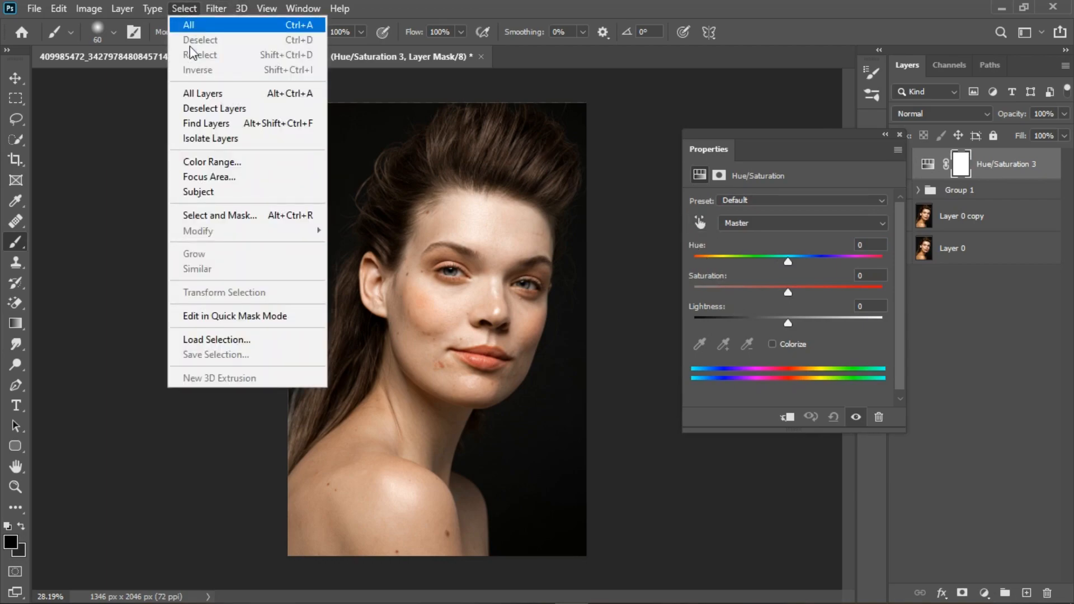
left_click(213, 161)
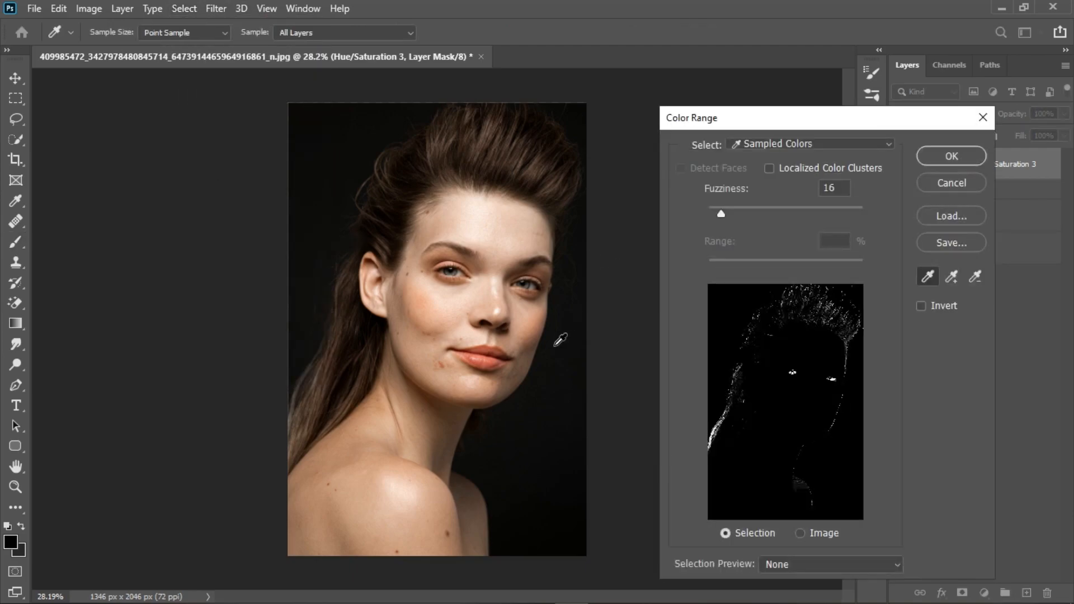
left_click(497, 258)
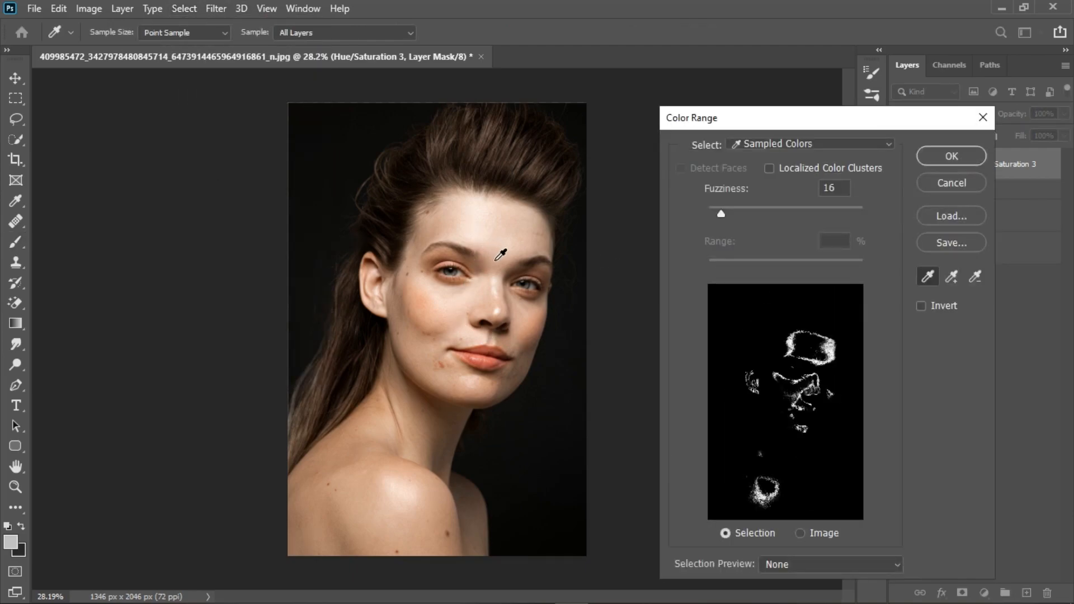
left_click(473, 300, "shift")
left_click(450, 311, "shift")
left_click(414, 287, "shift")
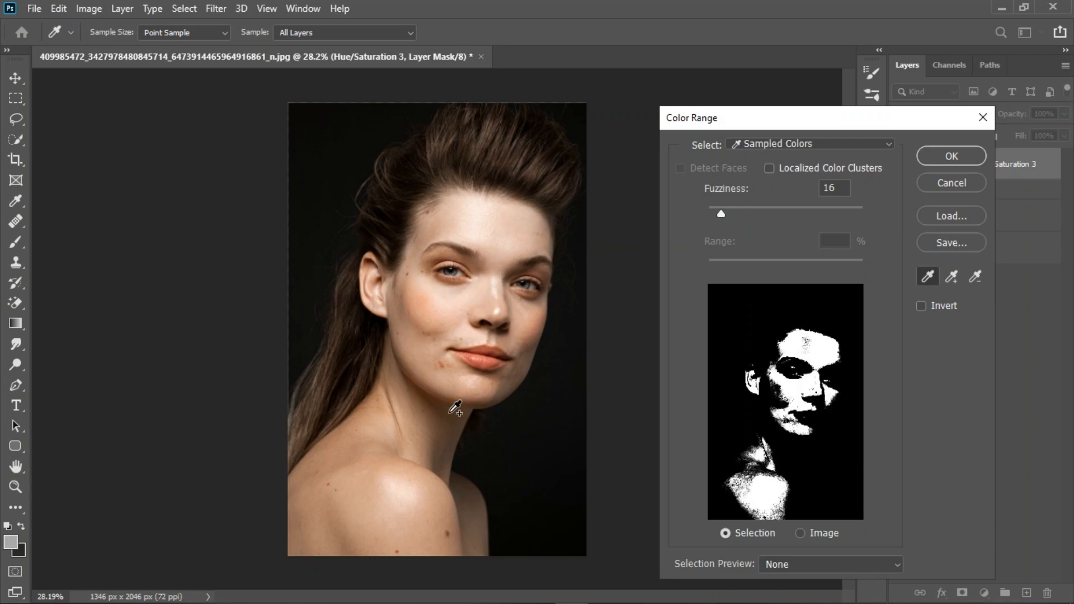
left_click(397, 497, "shift")
scroll(392, 312, "up", 4)
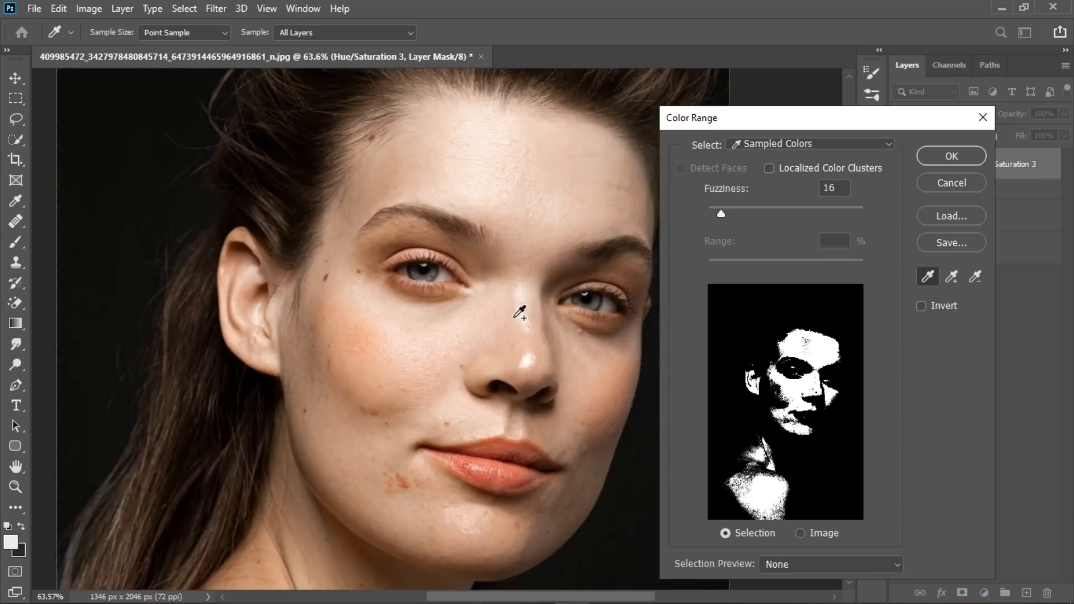
left_click(506, 313, "shift")
left_click(497, 328, "shift")
left_click_drag(722, 211, 731, 213)
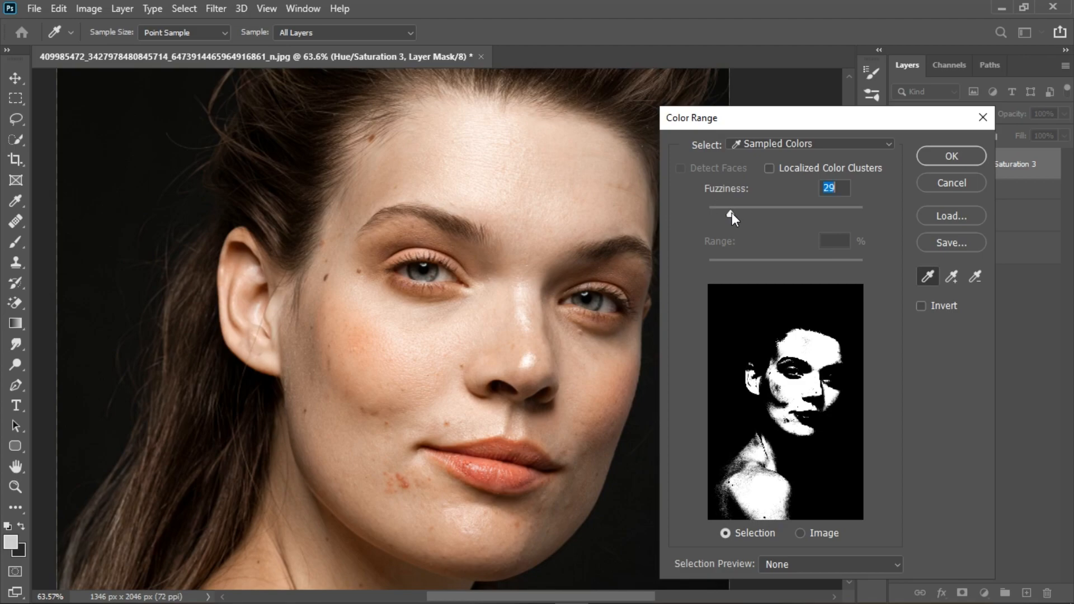
left_click(933, 159)
key("b")
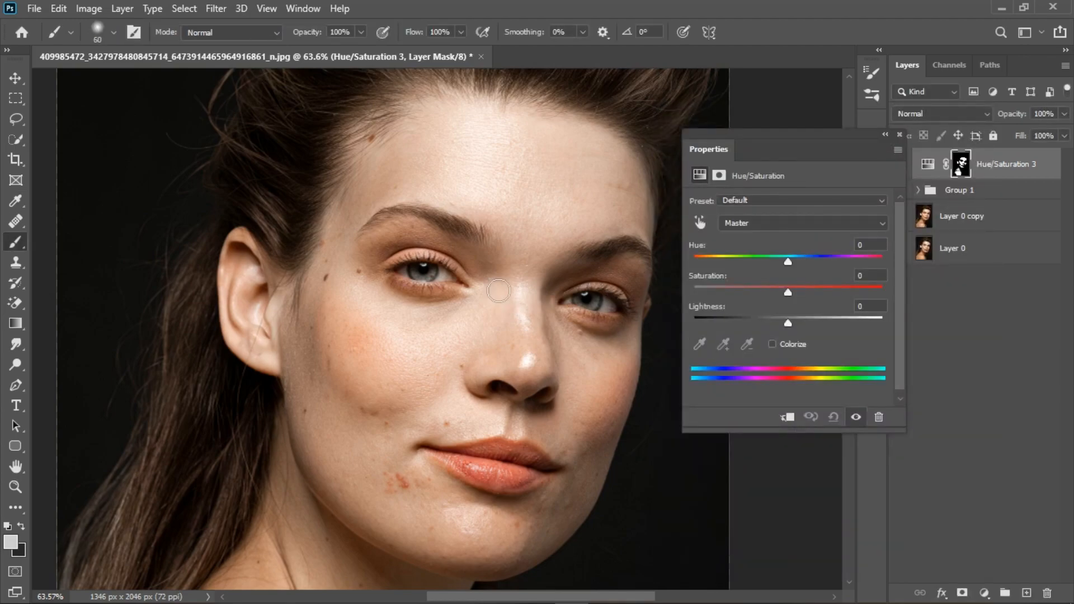
Set the new adjustment's Saturation to +16 and Lightness to -4, then close the properties
key("ctrl+0")
left_click_drag(787, 292, 811, 291)
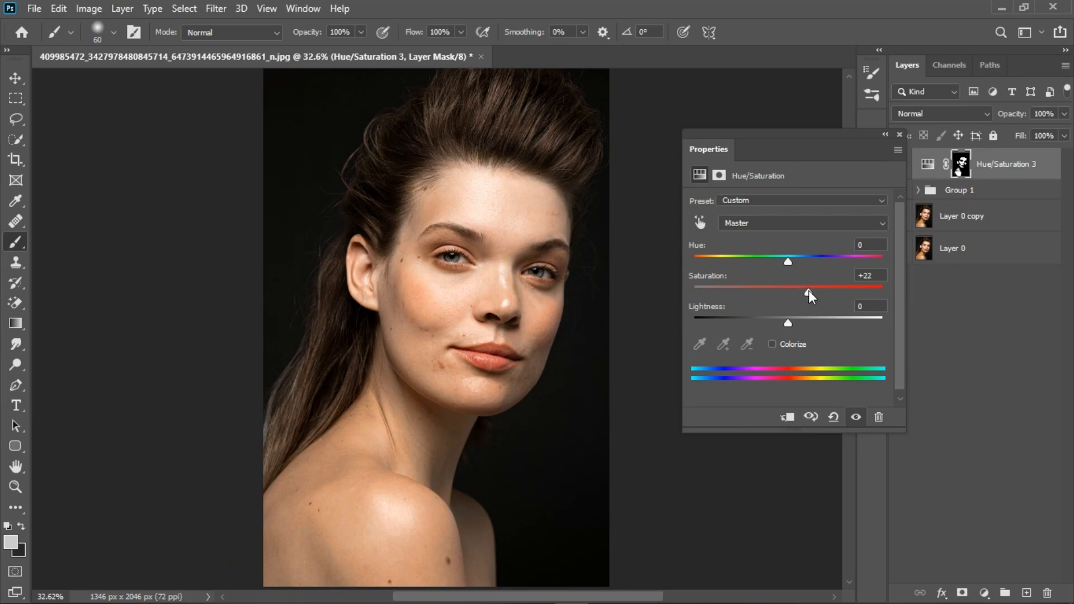
mouse_move(789, 261)
left_mouse_down()
mouse_move(805, 291)
mouse_move(787, 260)
left_mouse_up()
left_click_drag(787, 322, 803, 290)
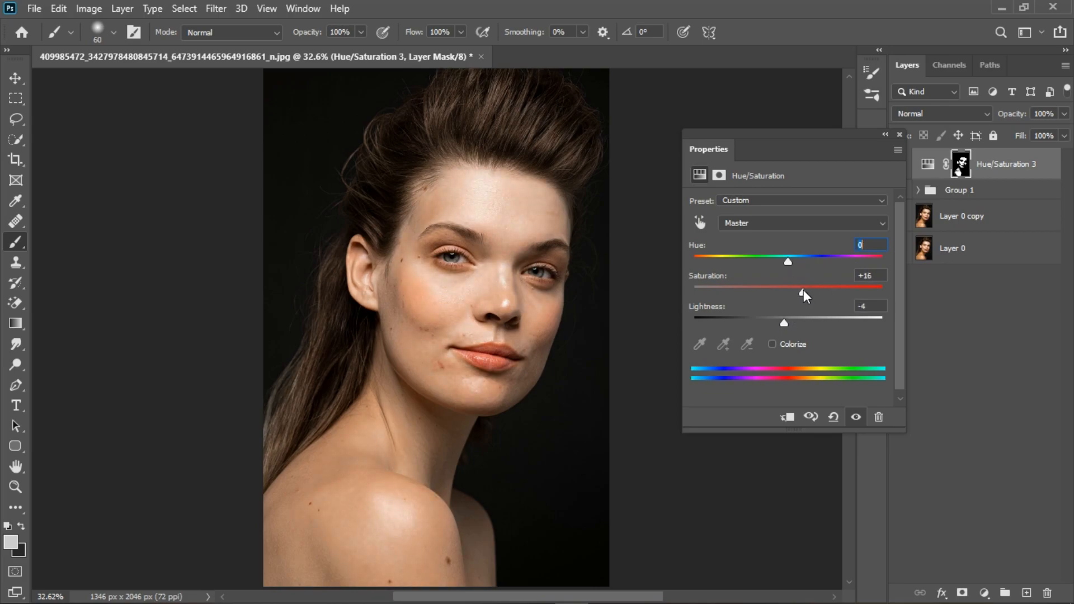
left_click(900, 135)
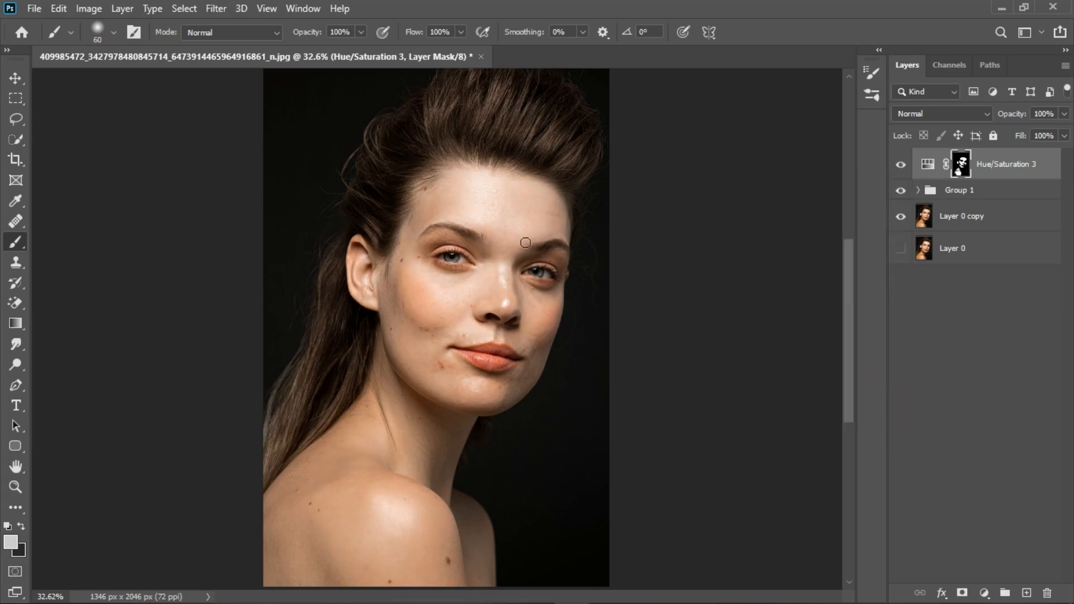
Toggle the third Hue/Saturation layer off and on while zoomed in to compare the skin
scroll(435, 335, "down", 2)
scroll(435, 335, "up", 2)
left_click(901, 164)
scroll(504, 243, "up", 2)
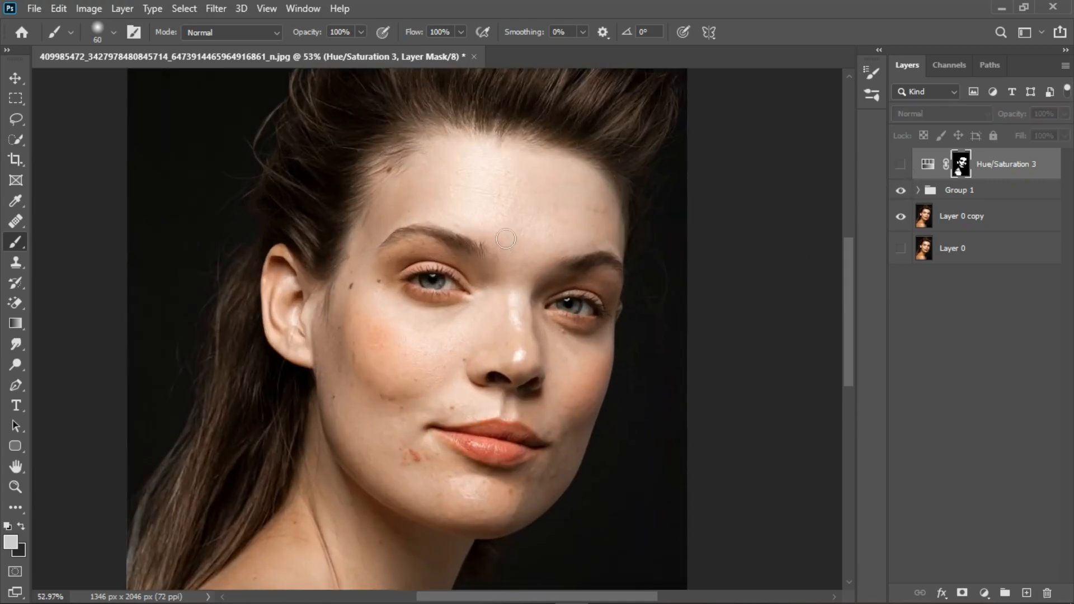
left_click(900, 165)
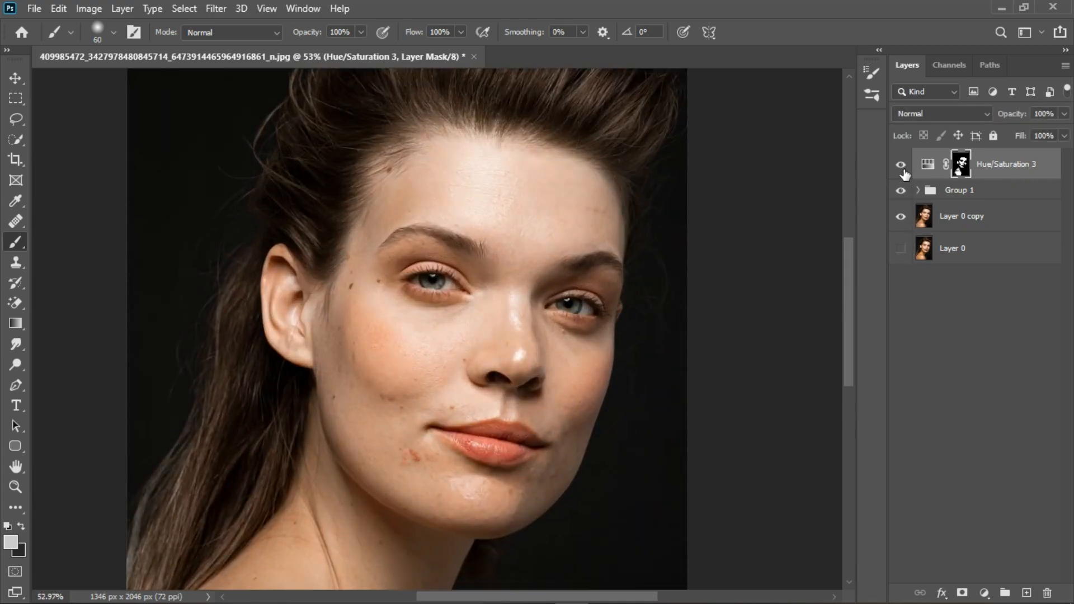
scroll(523, 252, "down", 2)
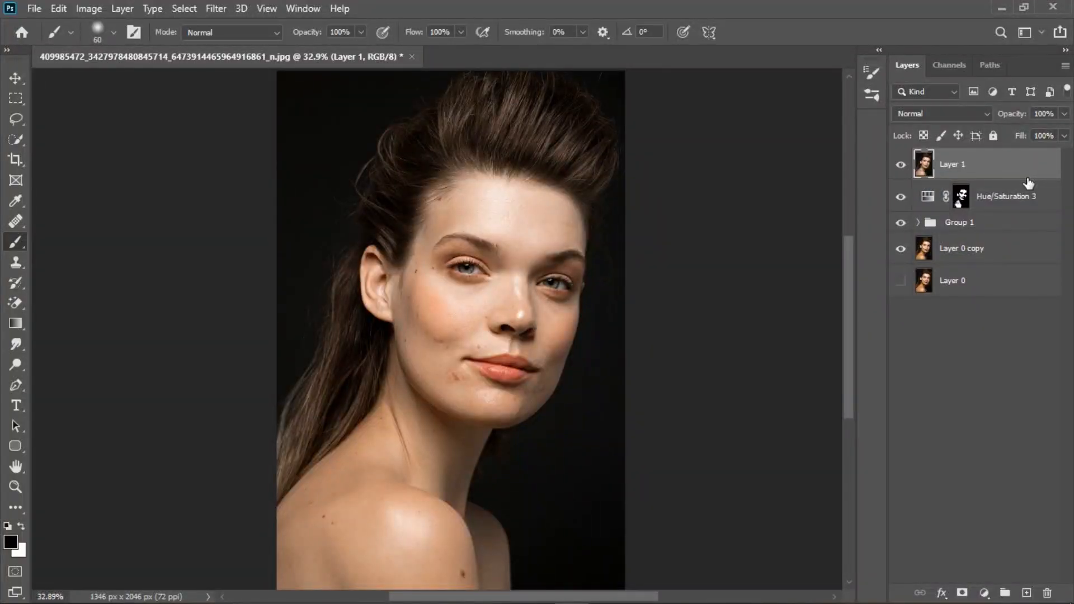
Make two copies of the merged layer, naming the middle copy tone and the top copy texture
key("ctrl+j")
key("ctrl+j")
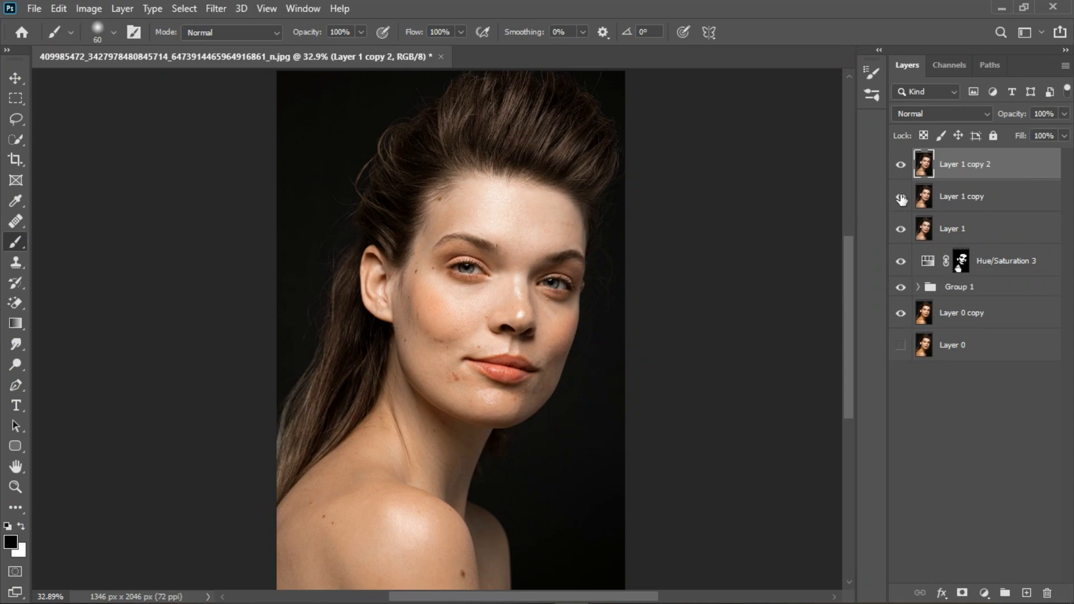
double_click(969, 199)
type("tone")
key("Return")
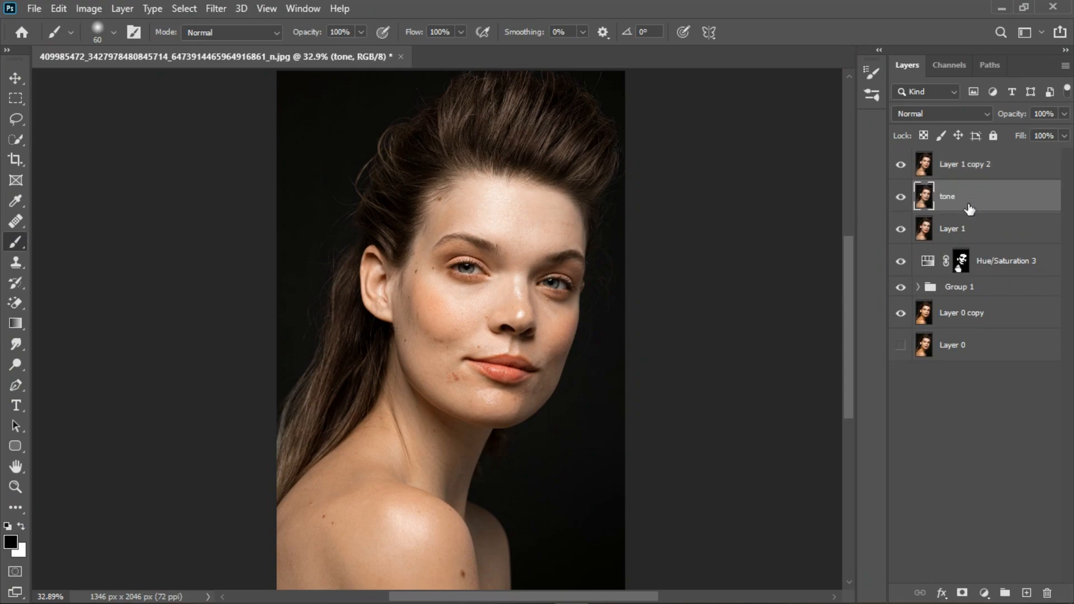
double_click(958, 178)
type("texture")
key("Return")
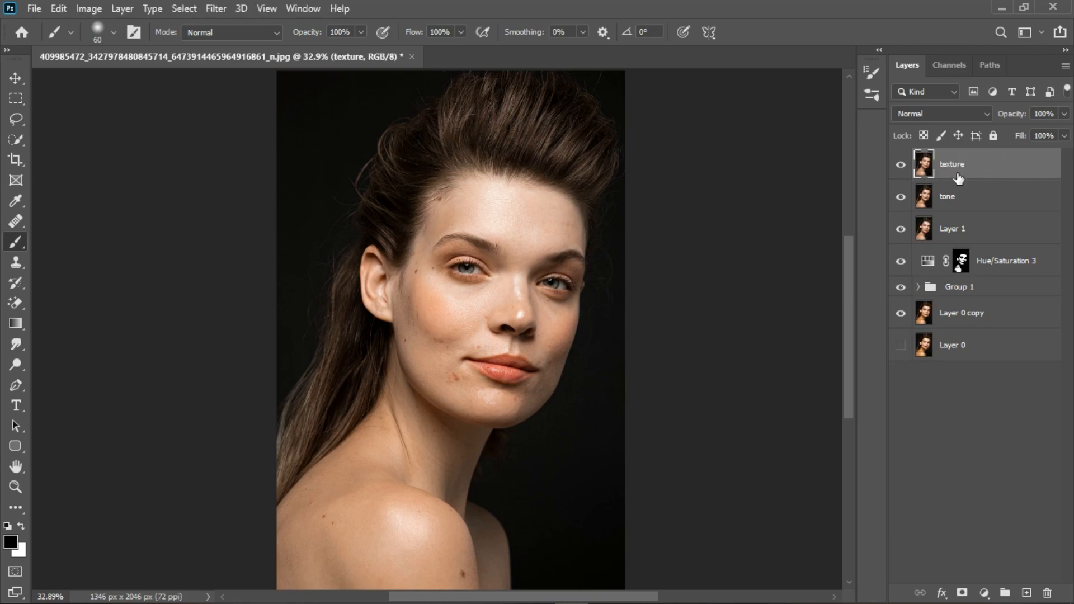
Group the texture and tone layers, hide the layers beneath, and expand the new group
left_click(980, 205, "shift")
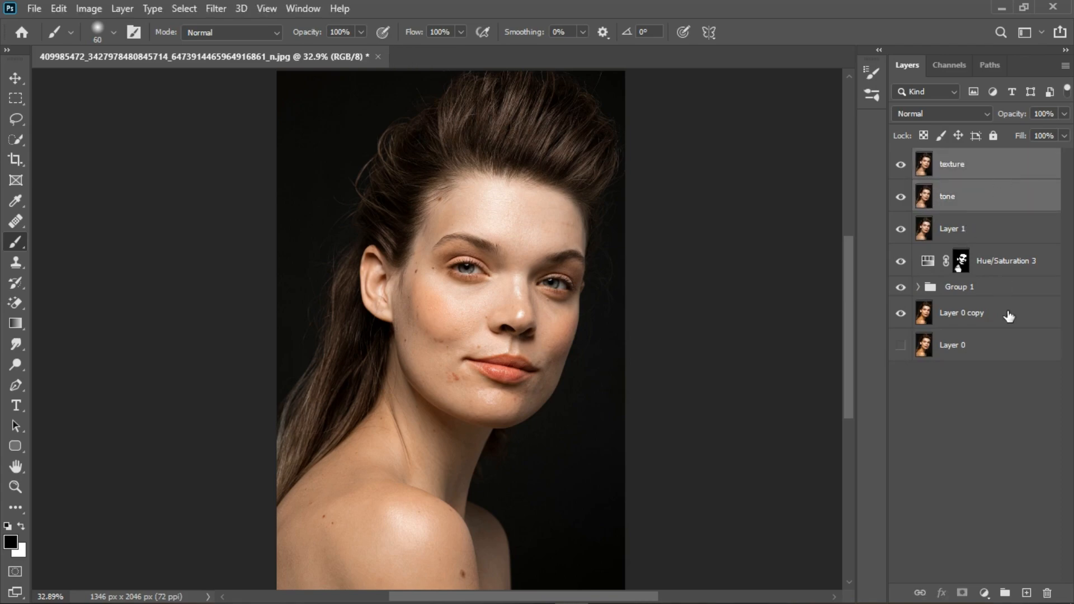
left_click(1005, 592)
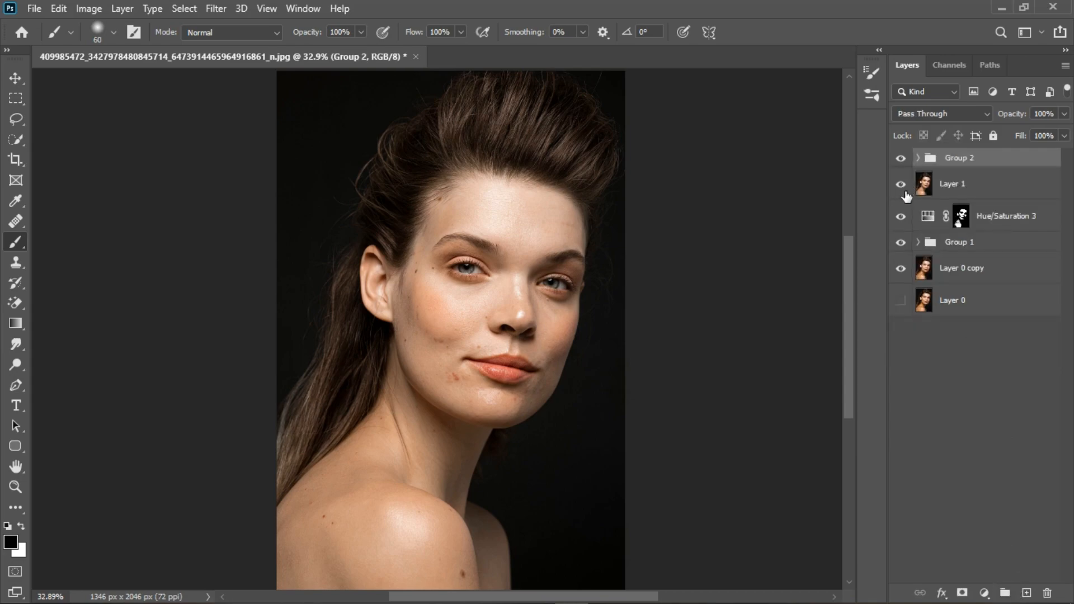
left_click(900, 269)
left_click(918, 158)
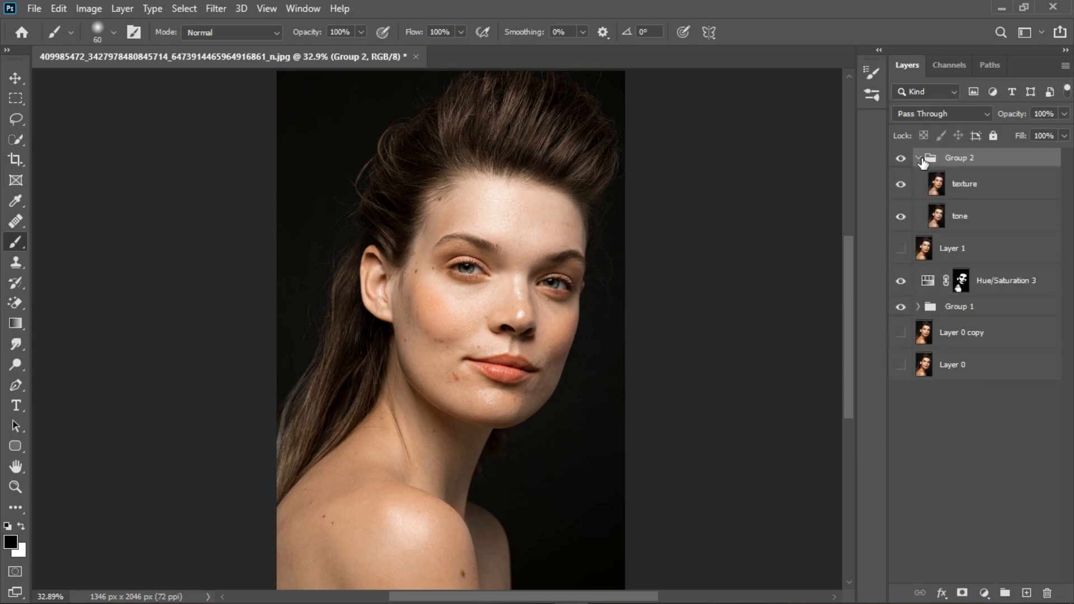
Select the tone layer and apply a Gaussian Blur with a radius of 5.0 pixels
left_click(984, 224)
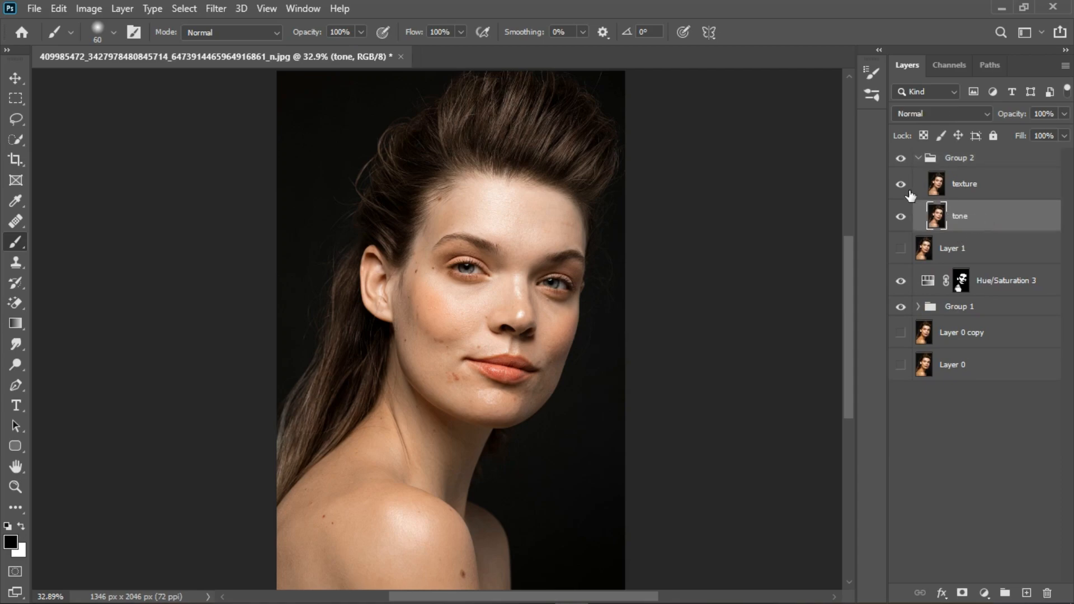
left_click(215, 8)
mouse_move(254, 186)
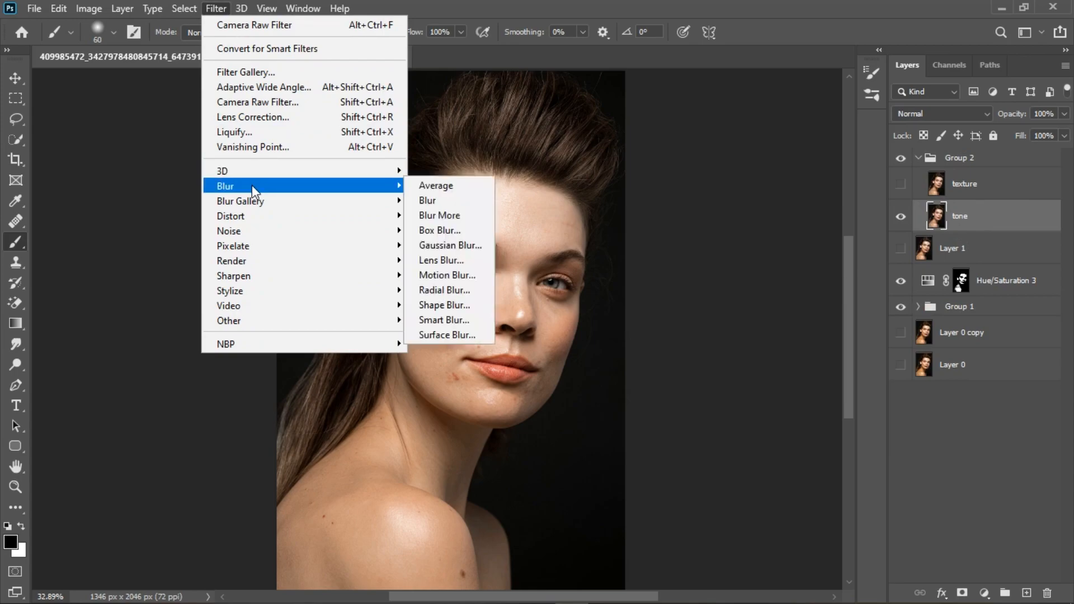
left_click(436, 246)
left_click_drag(147, 133, 725, 141)
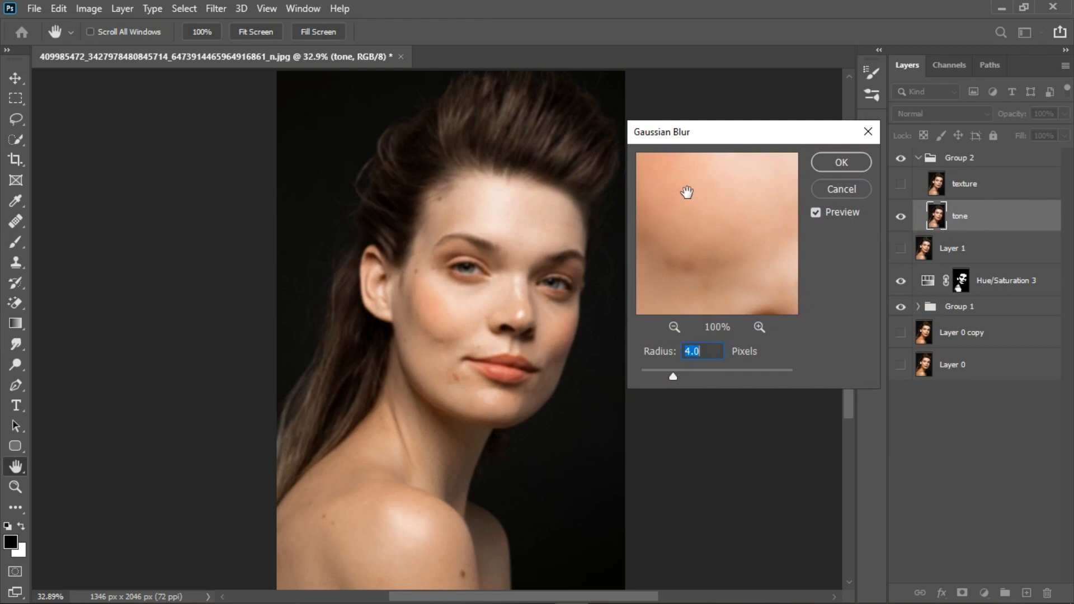
left_click_drag(663, 381, 656, 381)
left_click_drag(722, 376, 707, 379)
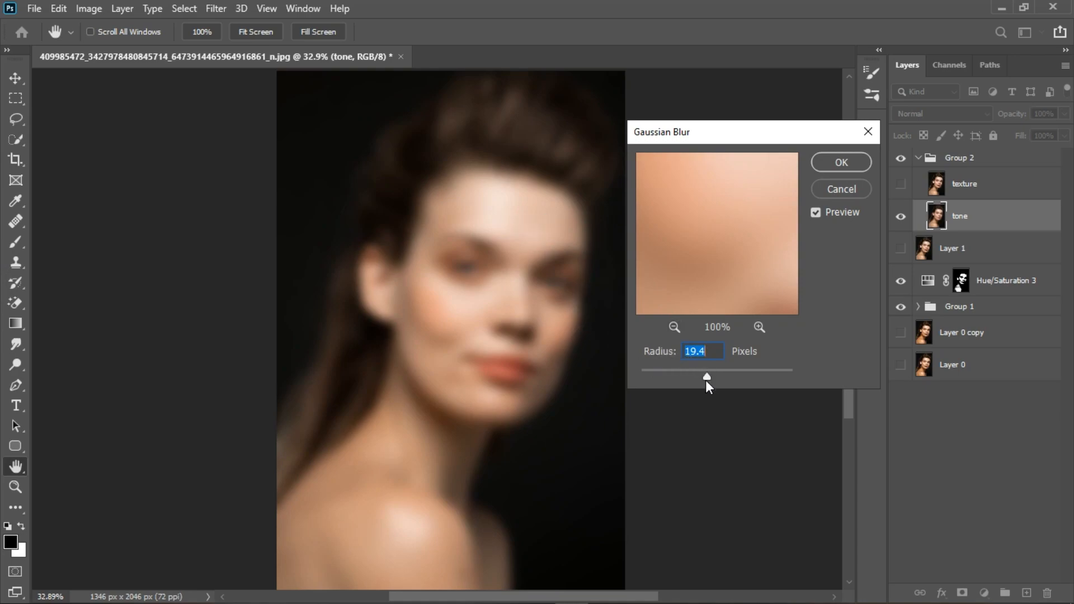
left_click_drag(703, 378, 652, 380)
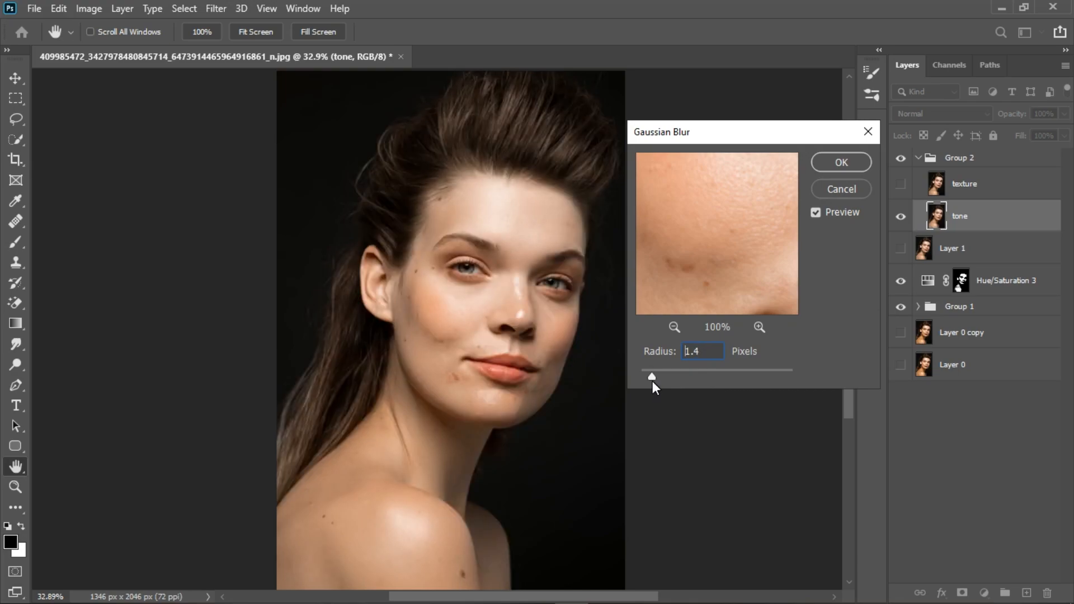
left_click_drag(652, 381, 652, 381)
left_click(334, 573)
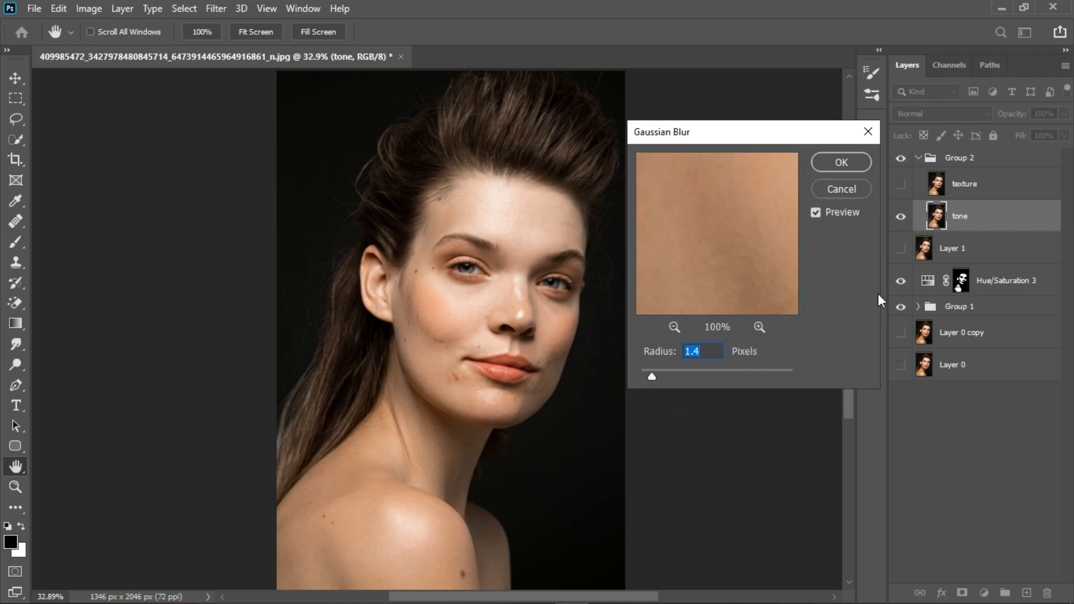
left_click(675, 327)
left_click(674, 327)
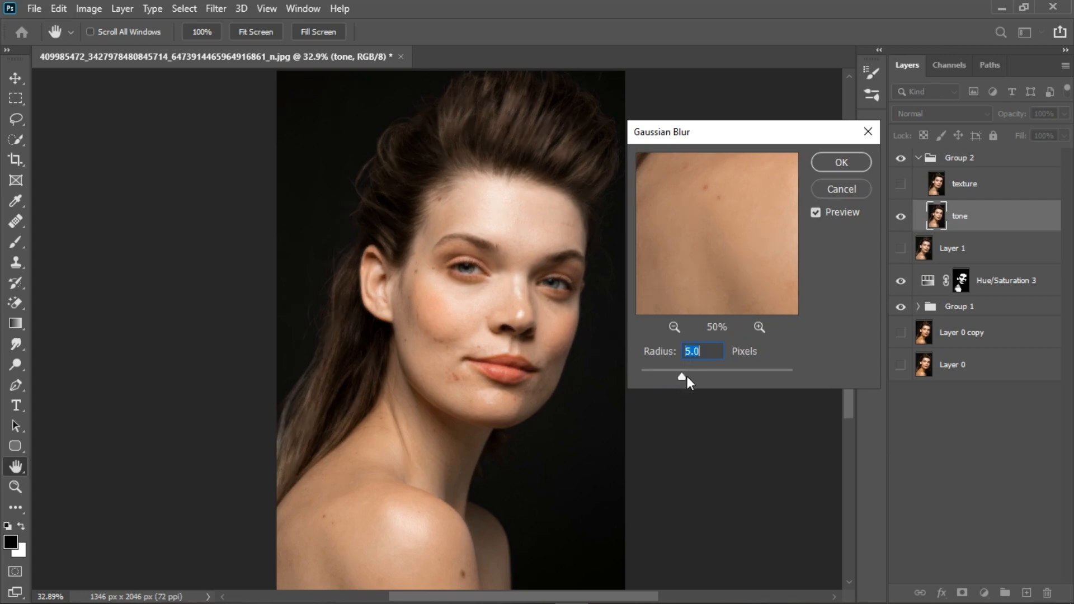
left_click(837, 163)
key("b")
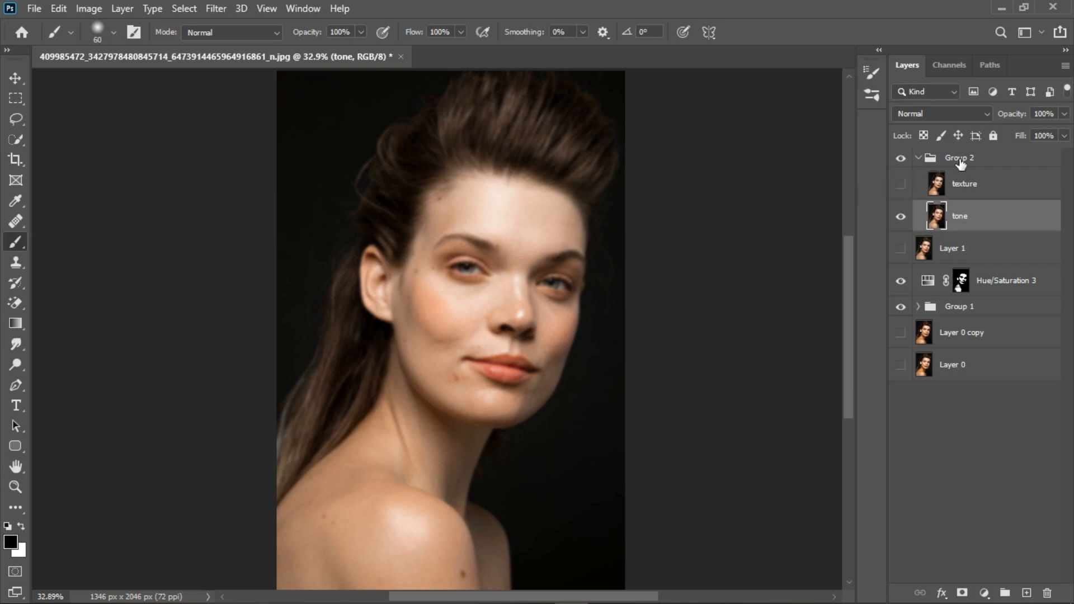
Show the texture layer, Apply Image from the tone layer with Subtract blending at scale 2 and offset 128, and set it to Linear Light
left_click(996, 189)
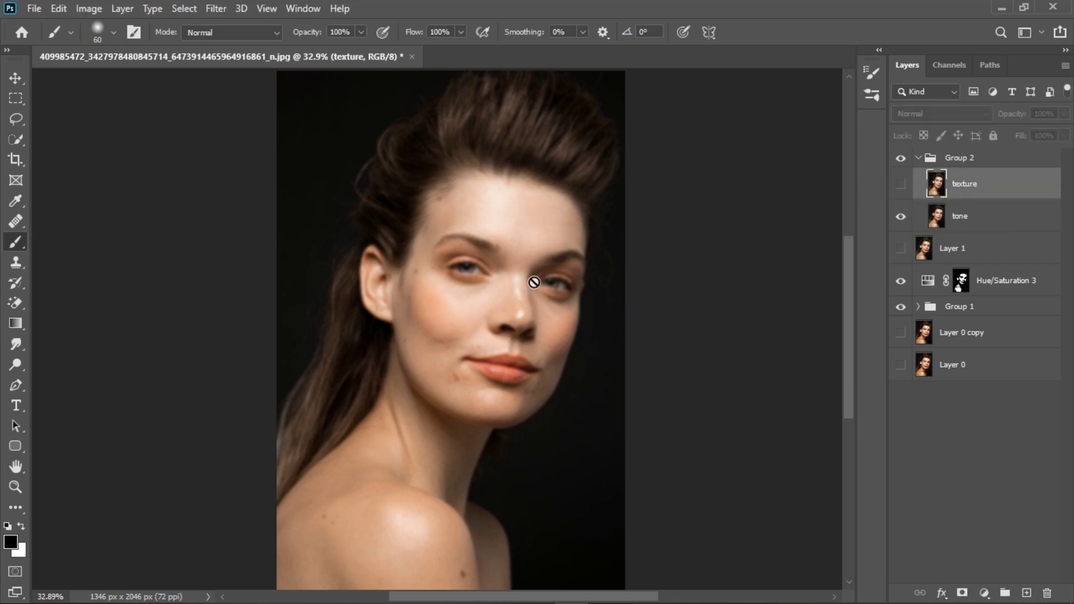
left_click(900, 184)
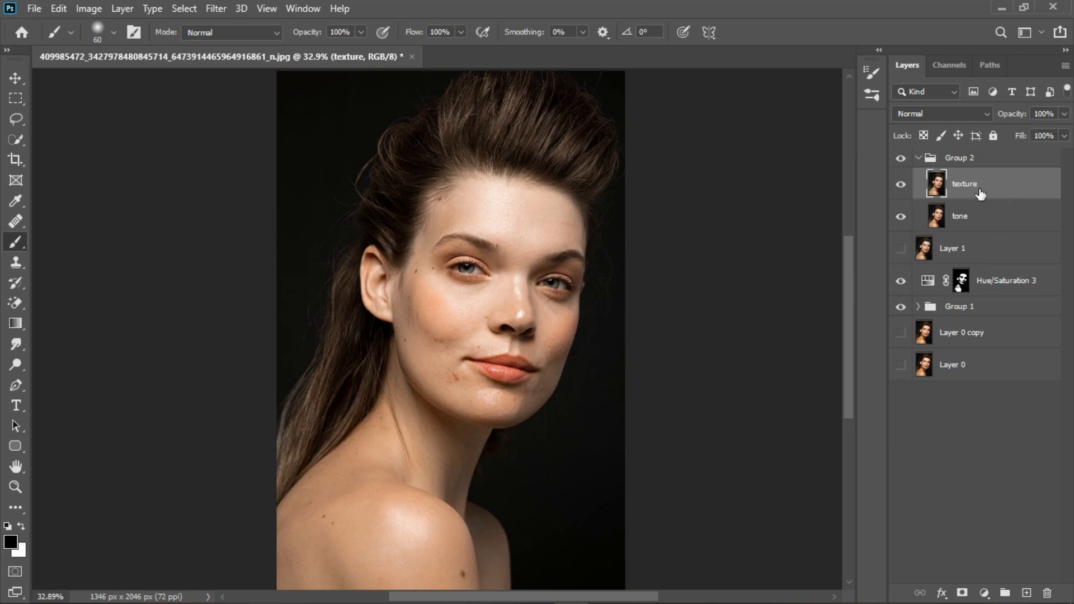
left_click(92, 10)
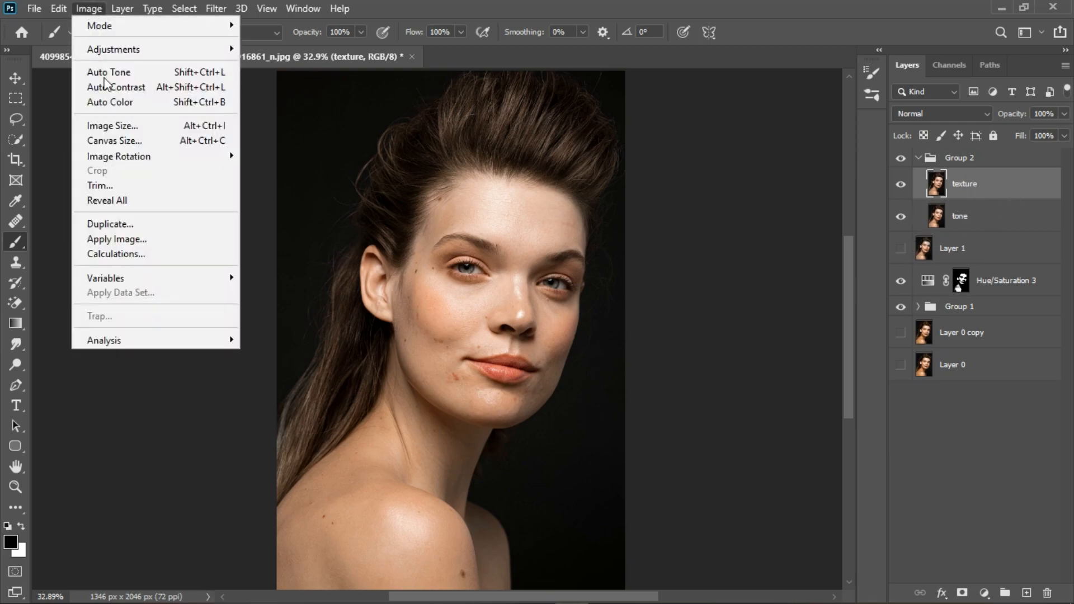
left_click(141, 235)
left_click(756, 134)
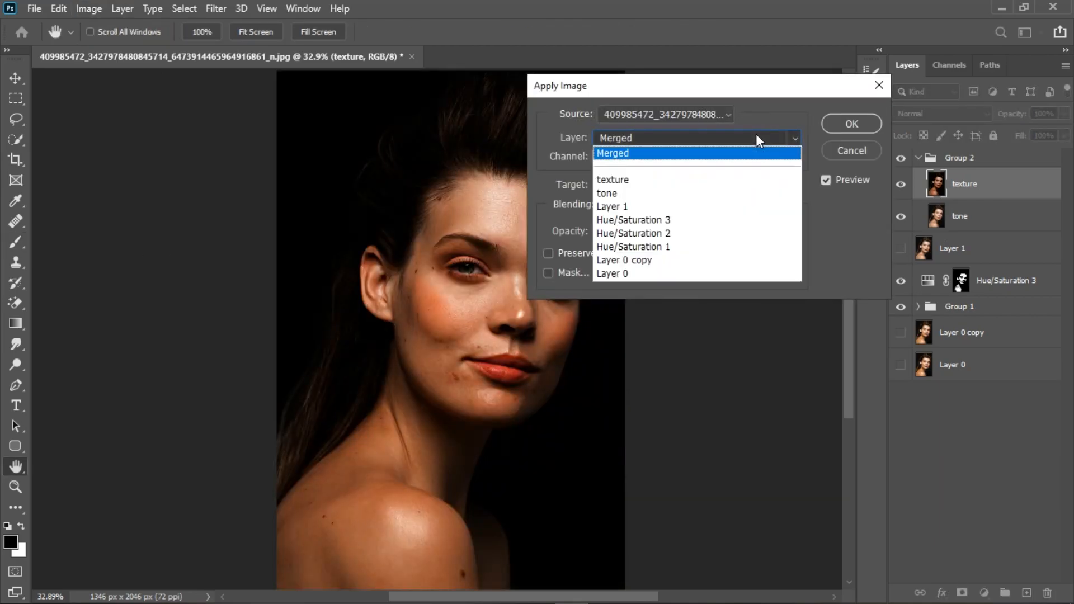
left_click(615, 193)
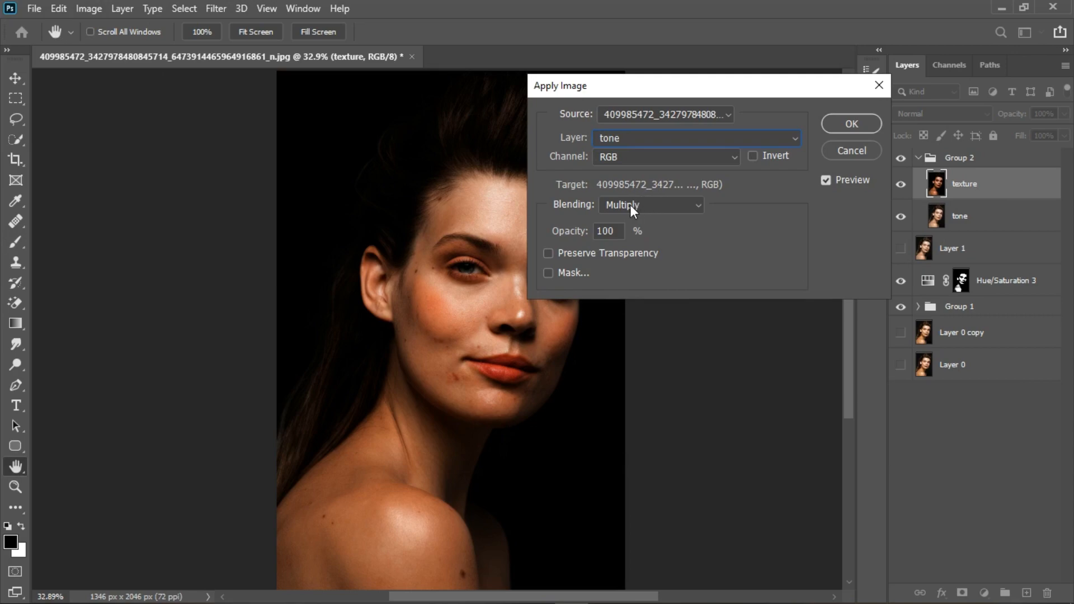
left_click(668, 204)
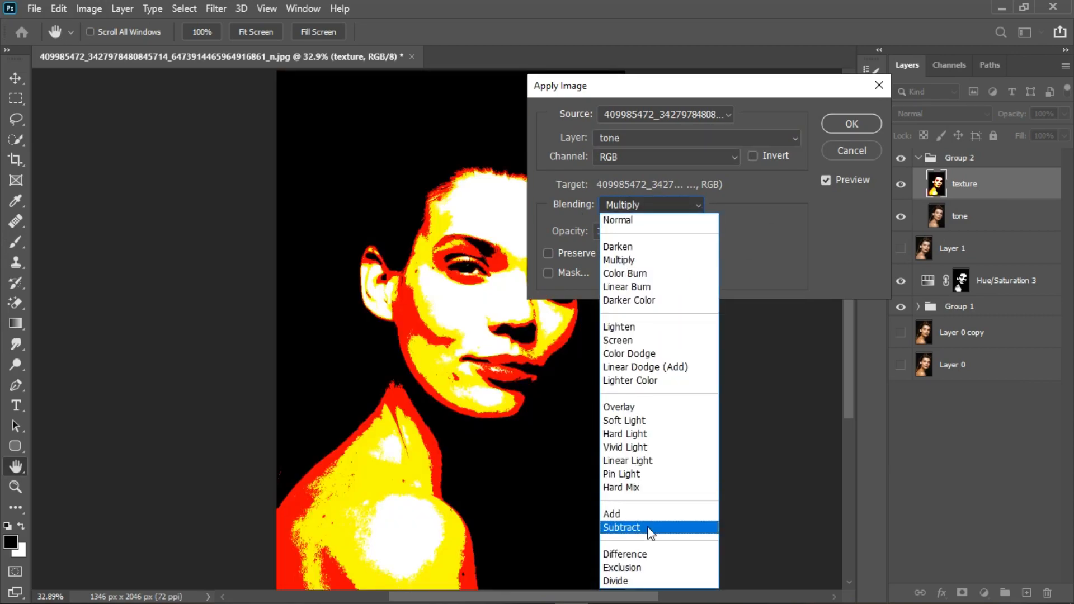
left_click(649, 459)
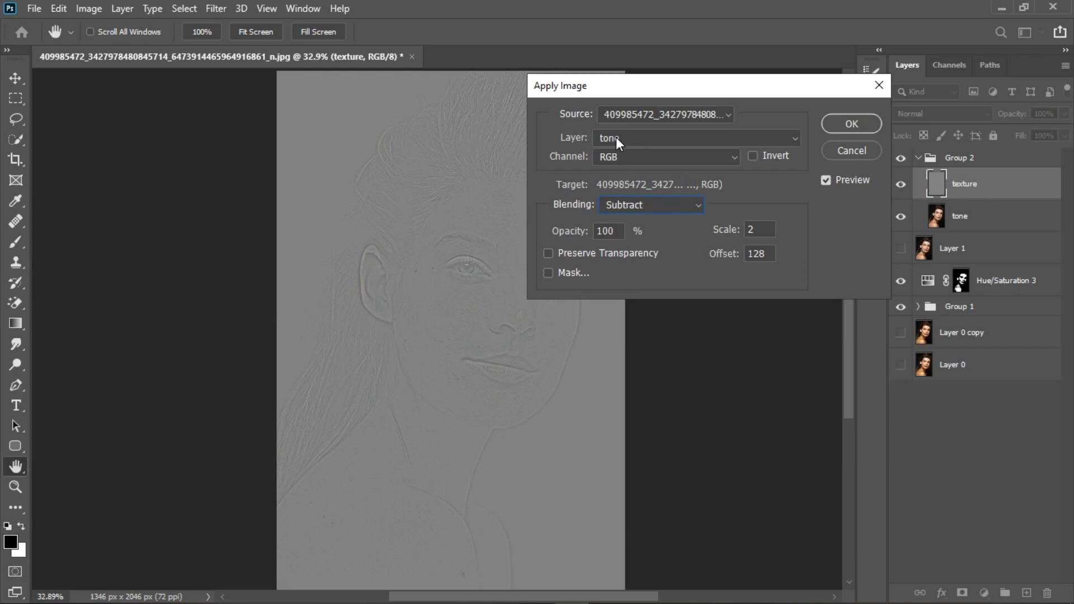
left_click(839, 122)
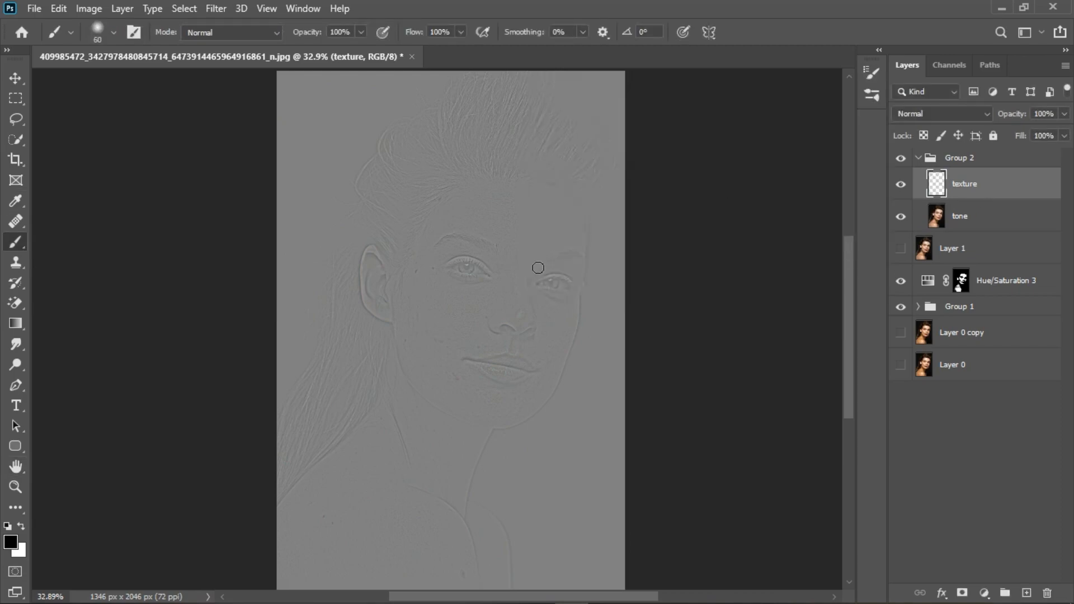
left_click(962, 114)
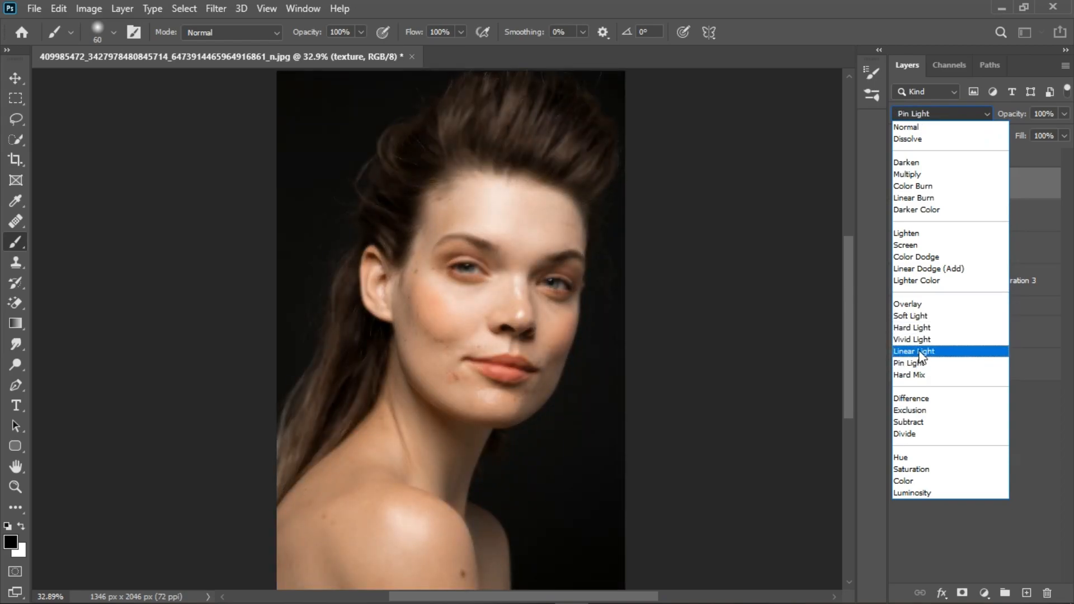
left_click(923, 353)
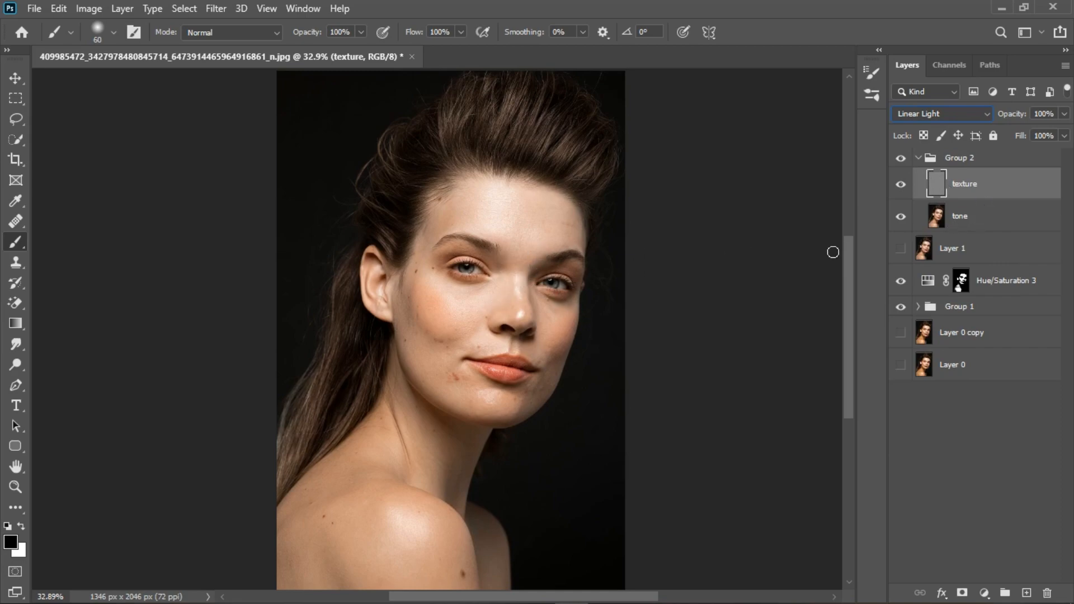
Select the tone layer and switch to the Mixer Brush with the Clean Brush option
left_click(1001, 229)
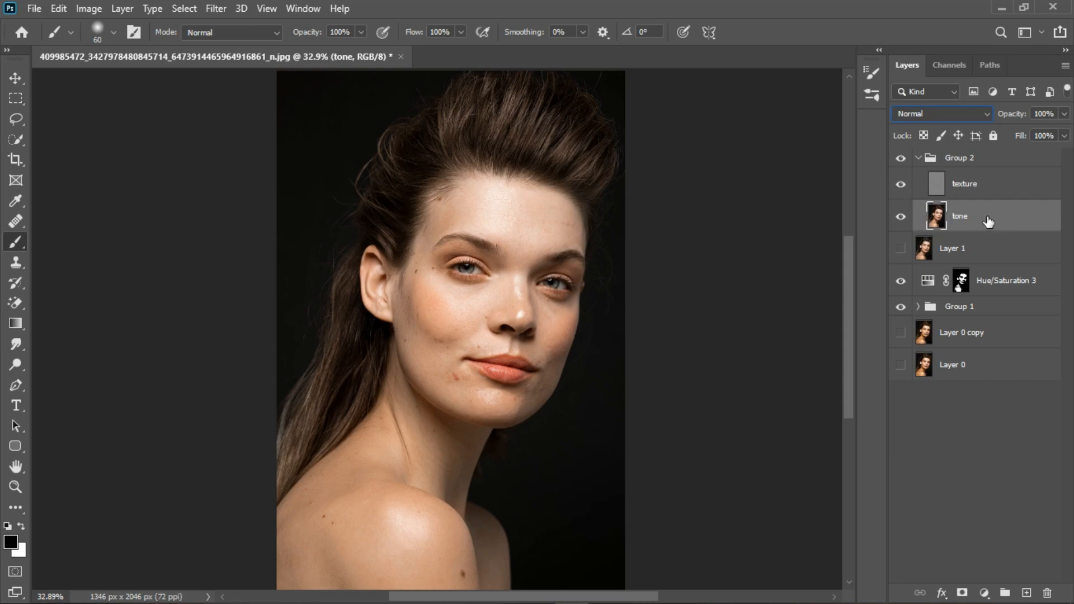
right_click(21, 242)
left_click(108, 289)
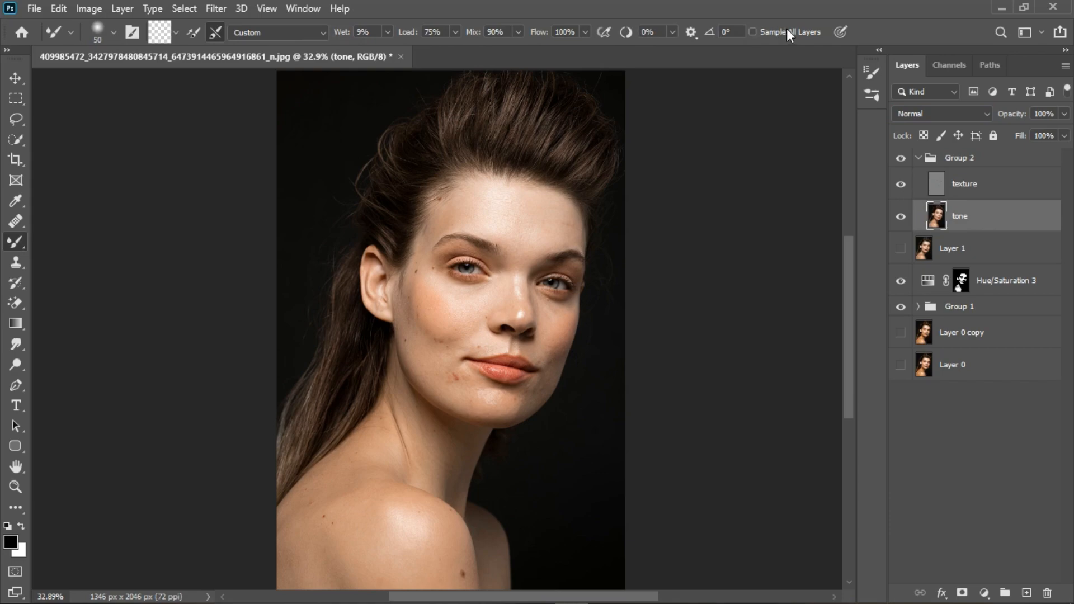
left_click(166, 35)
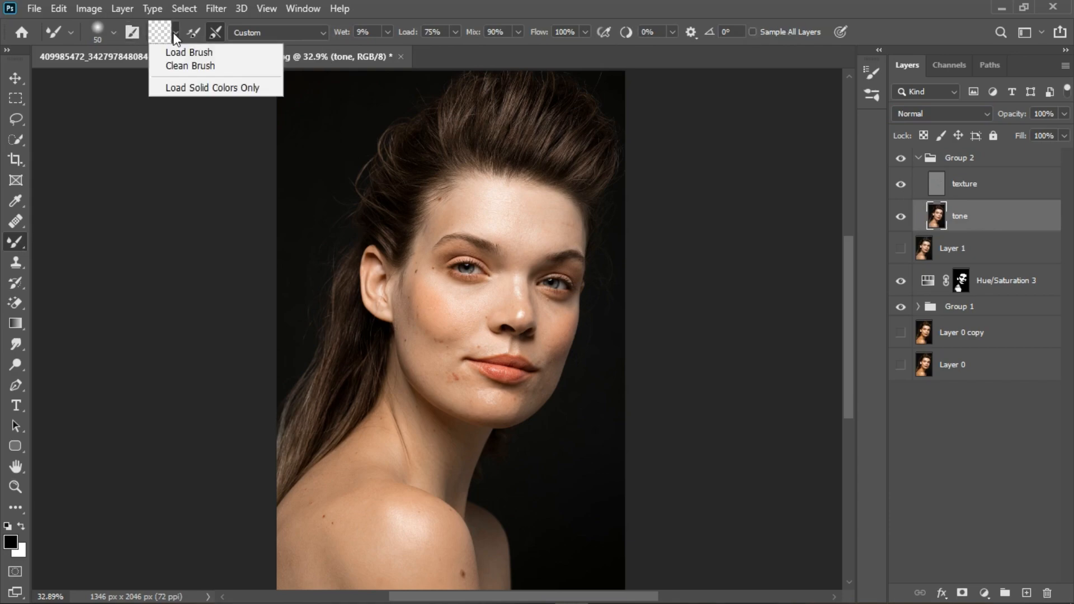
left_click(177, 61)
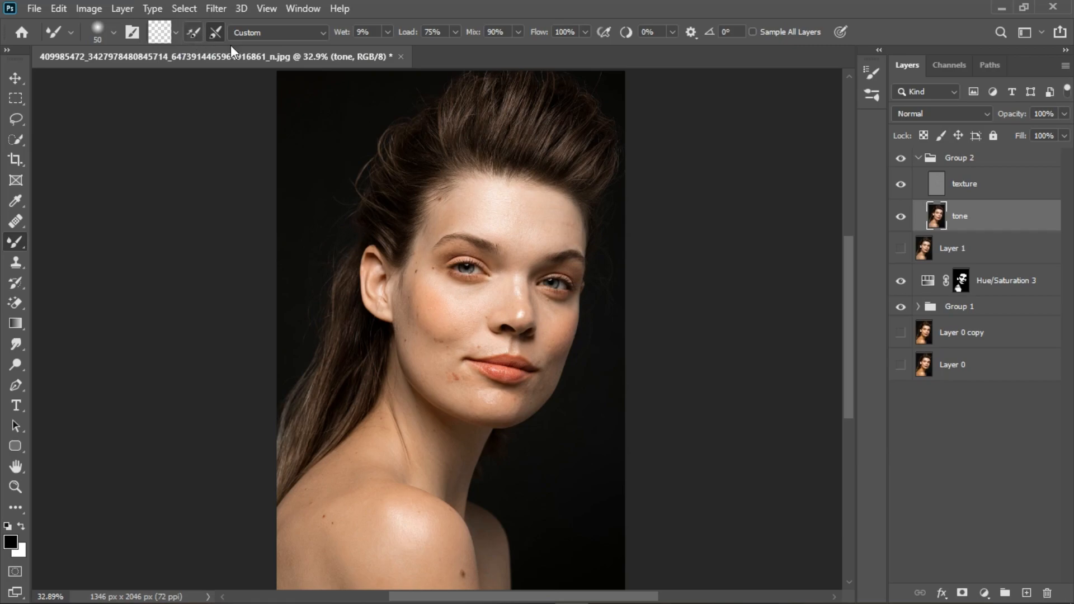
Blend the skin tones of the face and neck on the tone layer with the Mixer Brush, resizing the brush as needed
scroll(493, 252, "up", 5)
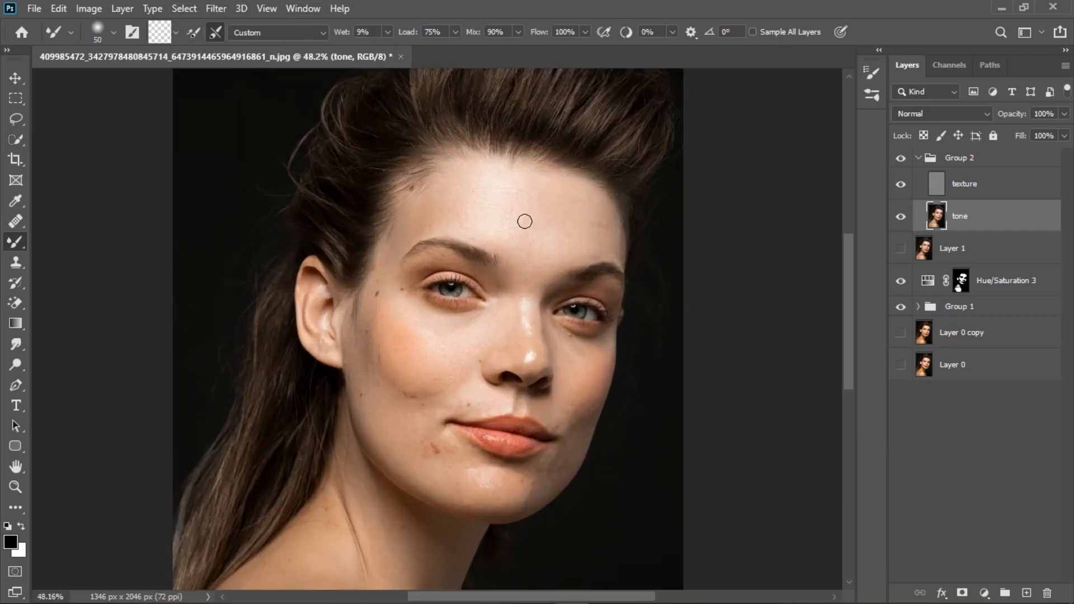
key("bracketright")
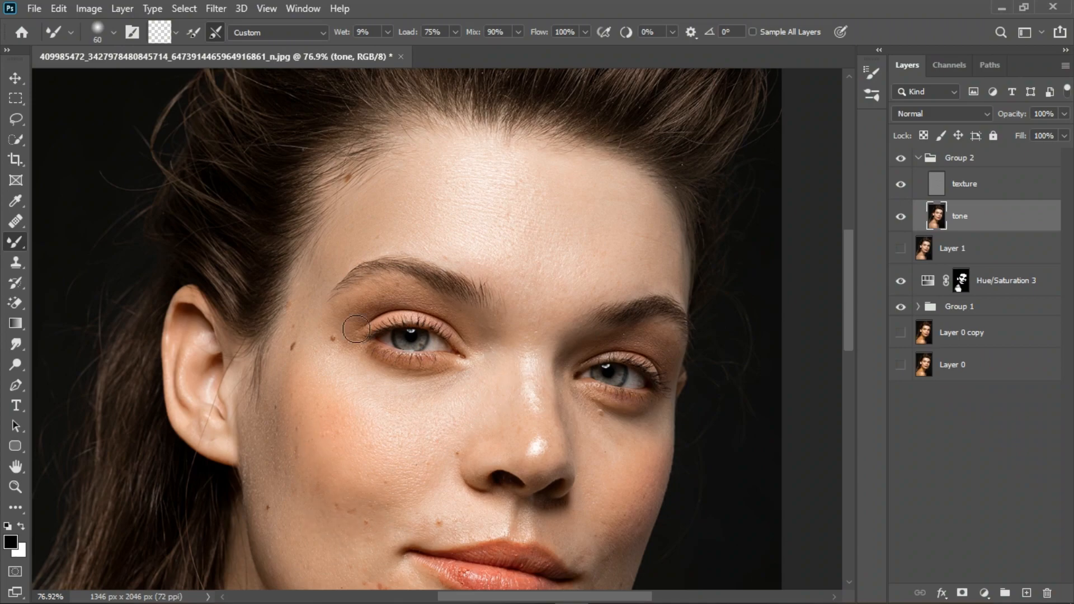
scroll(467, 434, "down", 2)
scroll(447, 436, "up", 3)
key("bracketright")
key("bracketright")
key("bracketright")
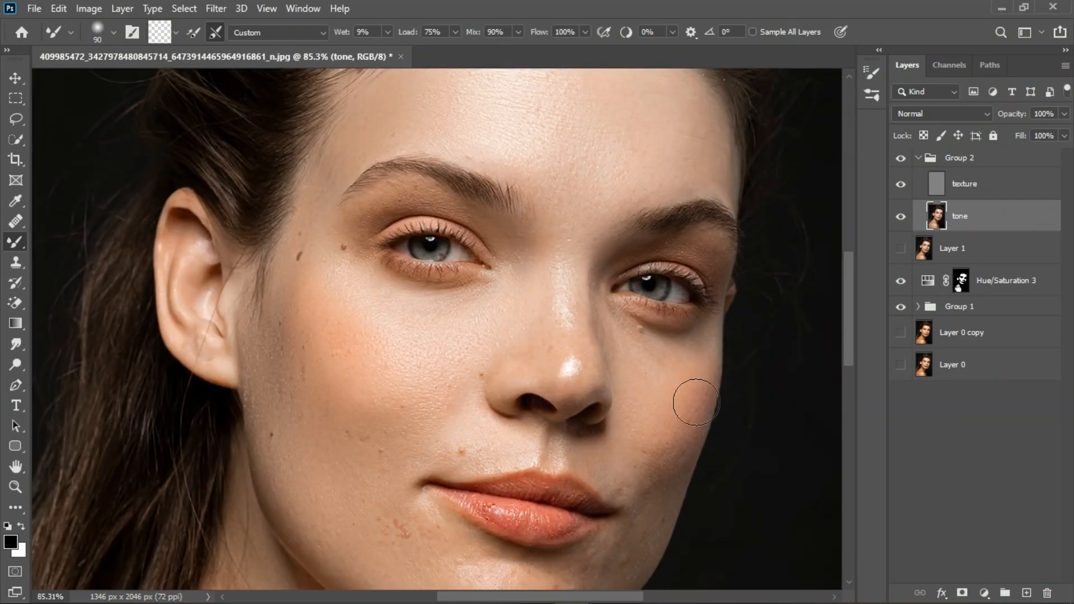
scroll(643, 448, "down", 2)
scroll(620, 448, "up", 1)
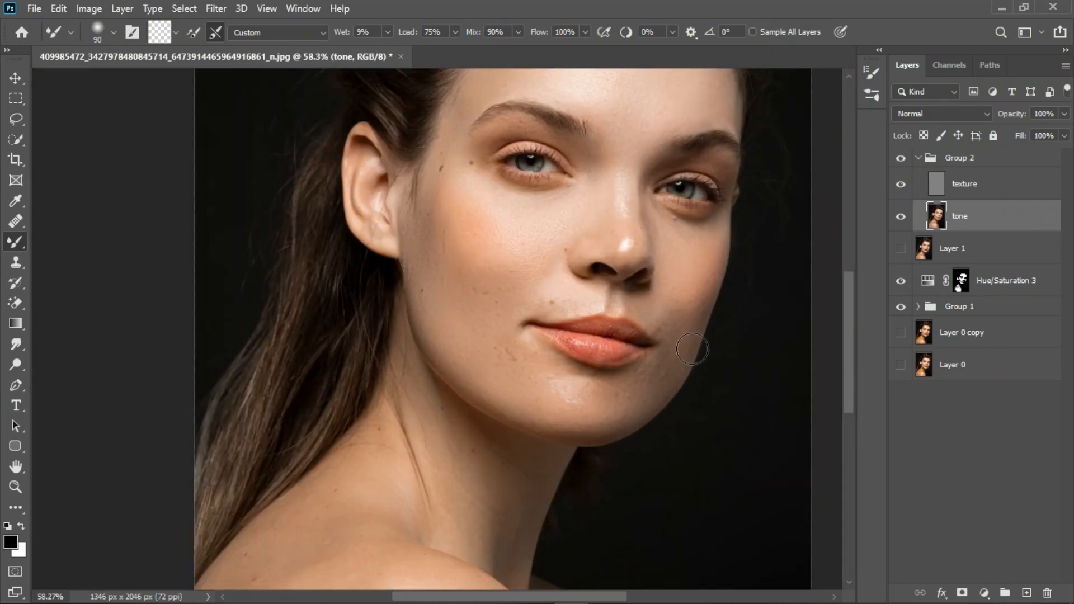
scroll(700, 337, "up", 1)
key("bracketleft")
key("bracketleft")
key("bracketleft")
key("bracketleft")
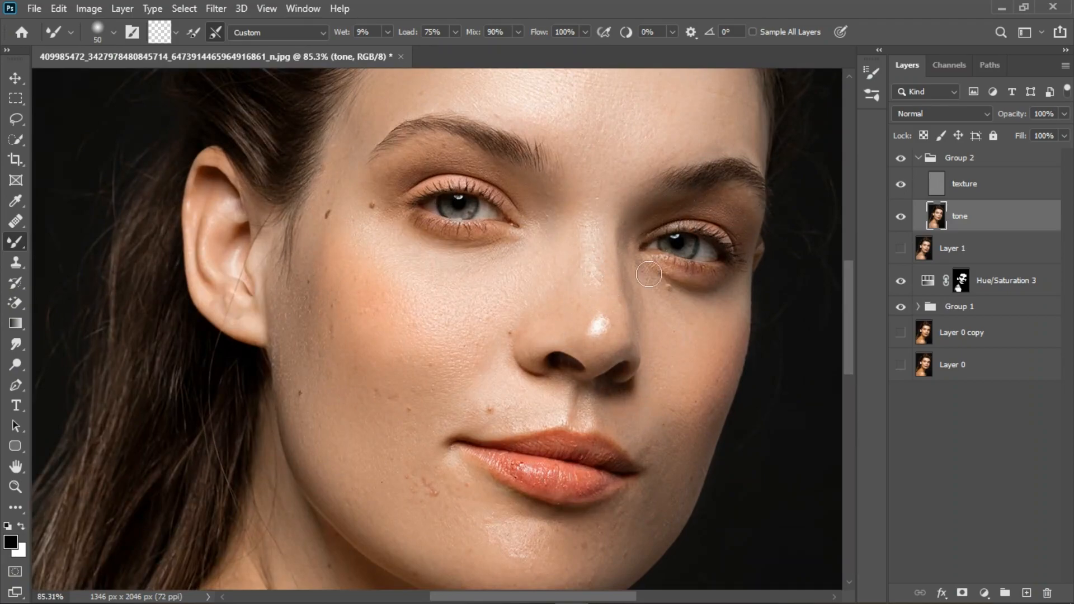
key("bracketright")
key("bracketright")
key("bracketright")
scroll(501, 149, "down", 2)
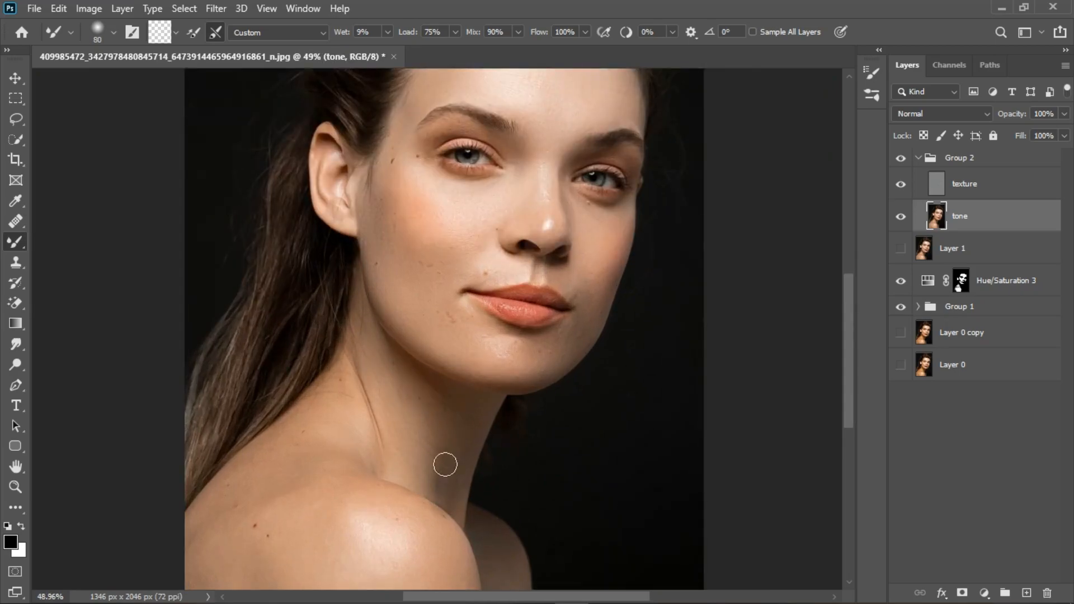
scroll(319, 559, "down", 1)
key("bracketright")
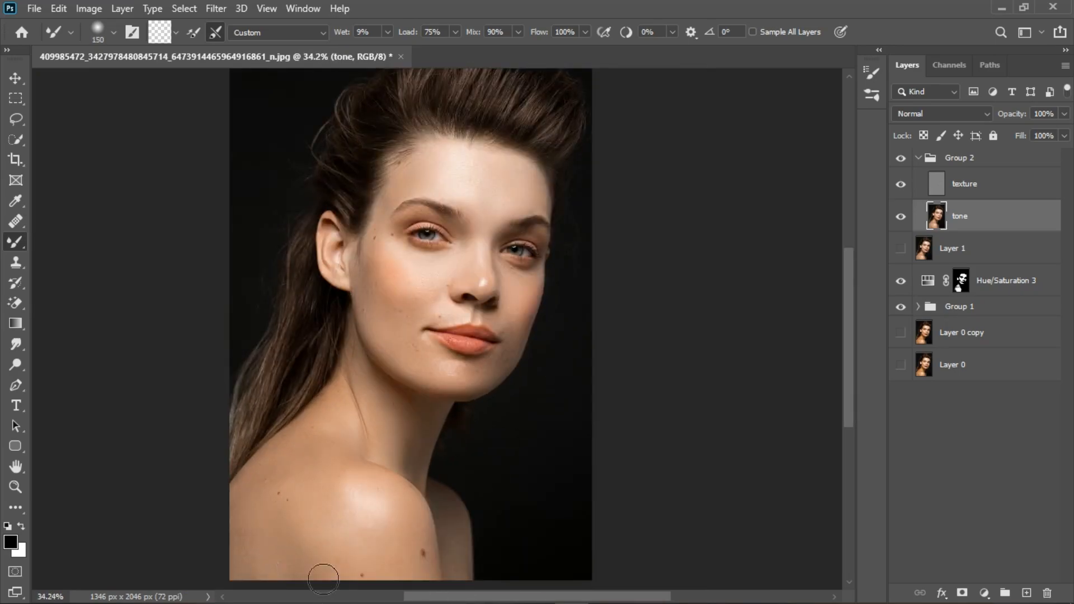
scroll(461, 539, "up", 1)
scroll(460, 538, "down", 3)
scroll(510, 308, "up", 4)
scroll(490, 242, "up", 4)
key("bracketleft")
key("bracketleft")
key("bracketleft")
key("bracketleft")
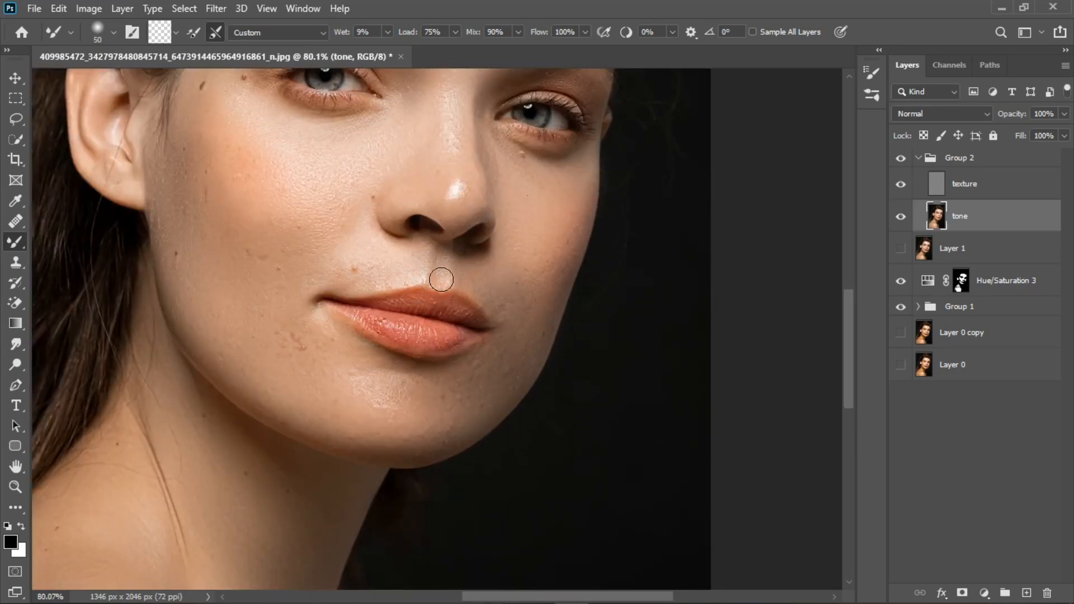
Select the texture layer and clone out skin blemishes around the face with the Clone Stamp tool
left_click(964, 184)
left_click(16, 262)
scroll(313, 291, "down", 4)
scroll(381, 216, "up", 8)
left_click(369, 202, "alt")
key("bracketleft")
key("bracketleft")
key("bracketleft")
left_click(620, 167, "alt")
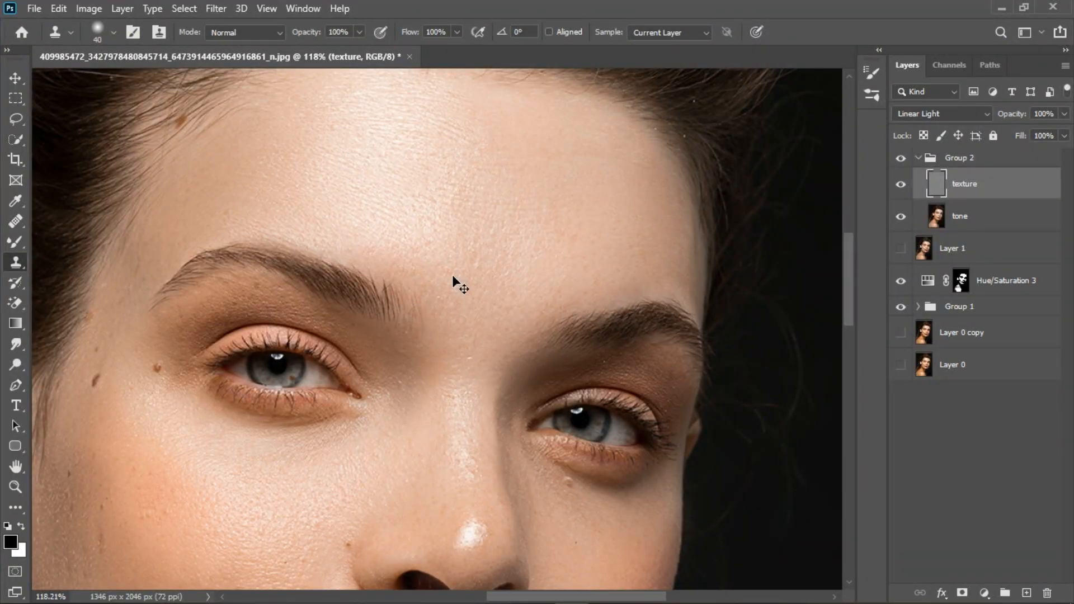
scroll(327, 157, "down", 2)
scroll(336, 184, "down", 3)
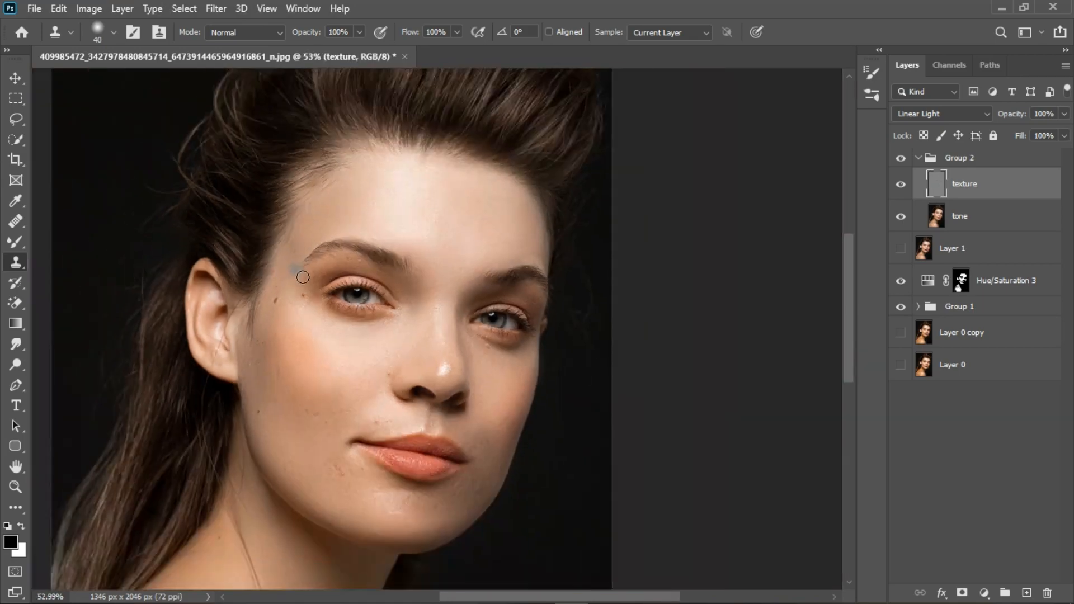
scroll(297, 335, "up", 4)
left_click(421, 236)
scroll(401, 259, "down", 6)
scroll(553, 249, "up", 3)
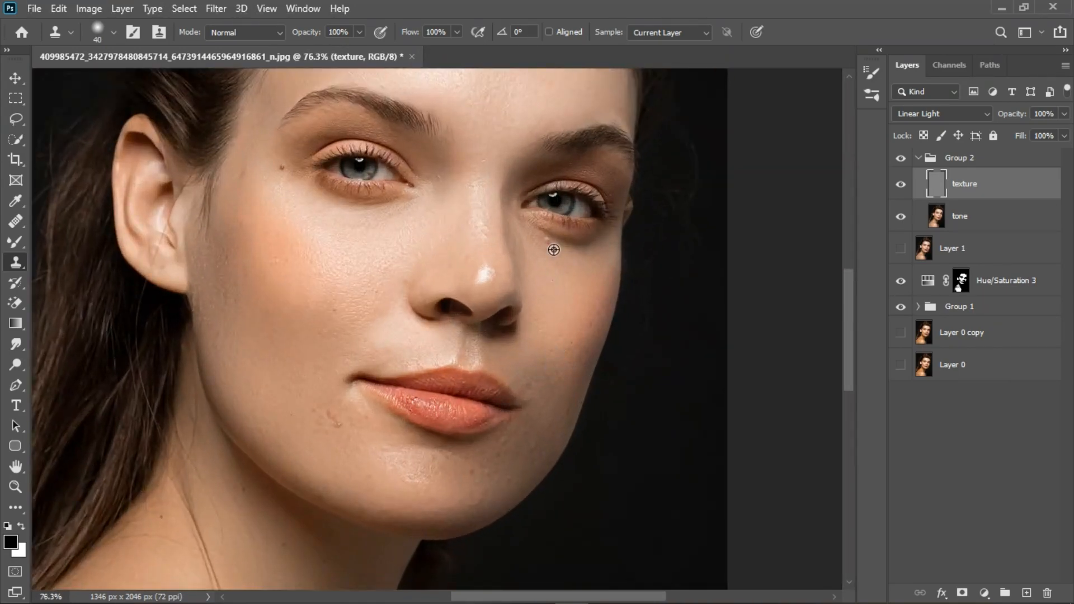
scroll(355, 494, "up", 5)
Clone away blemishes on the chin and the lower lip with a smaller Clone Stamp brush
left_click(330, 503, "alt")
left_click(352, 462)
scroll(553, 475, "down", 5)
scroll(543, 469, "up", 10)
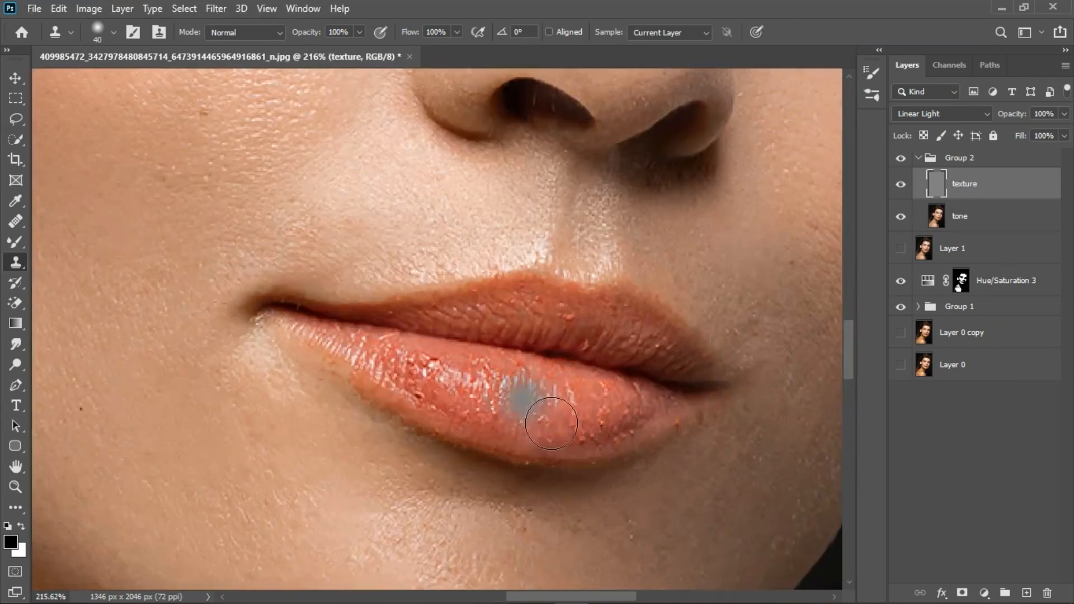
key("[")
key("[")
key("[")
key("[")
key("[")
scroll(450, 342, "up", 2)
left_click(444, 361, "alt")
left_click(420, 388)
left_click(391, 370)
left_click(344, 400)
left_click(647, 324, "alt")
left_click(586, 325)
left_click(592, 460, "alt")
left_click(632, 402)
left_click(562, 402)
left_click(485, 380)
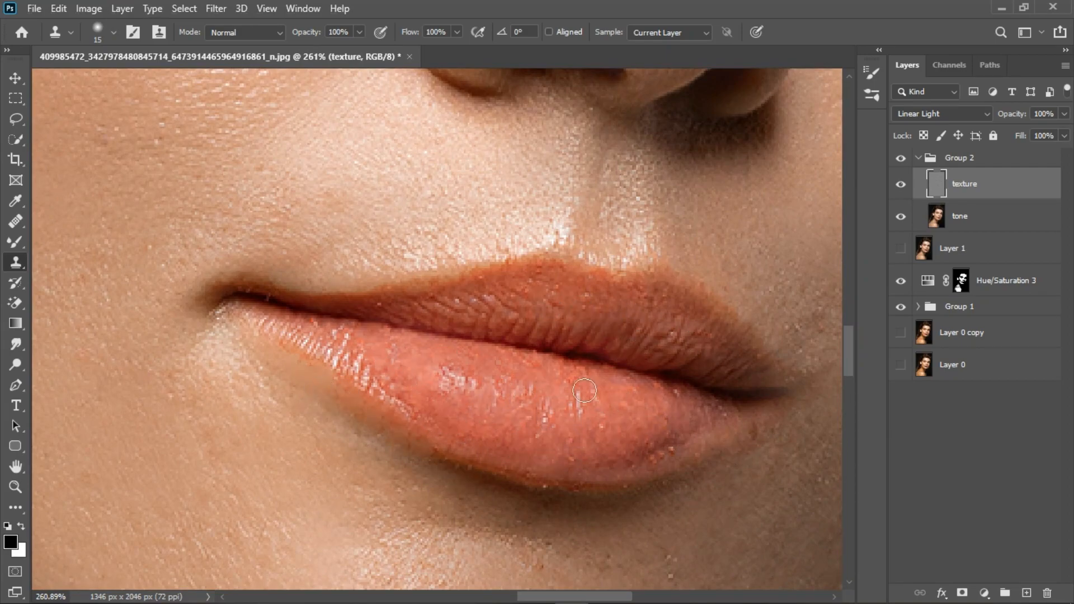
Review the retouched face and make Layer 1 visible beneath the group for comparison
scroll(385, 346, "down", 12)
scroll(384, 295, "up", 8)
scroll(384, 295, "down", 6)
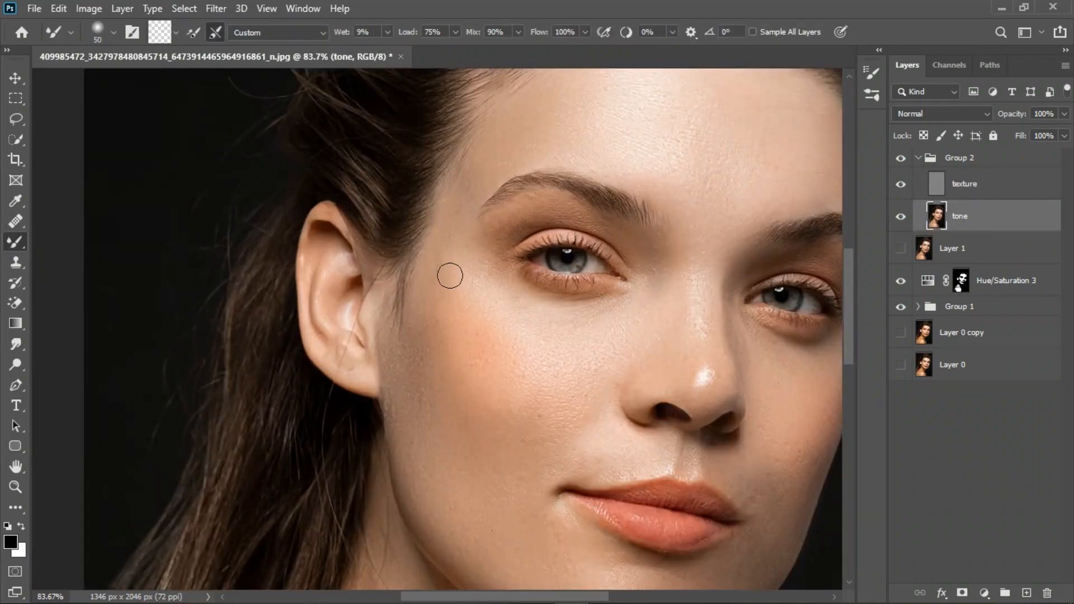
scroll(468, 266, "down", 4)
scroll(468, 266, "up", 2)
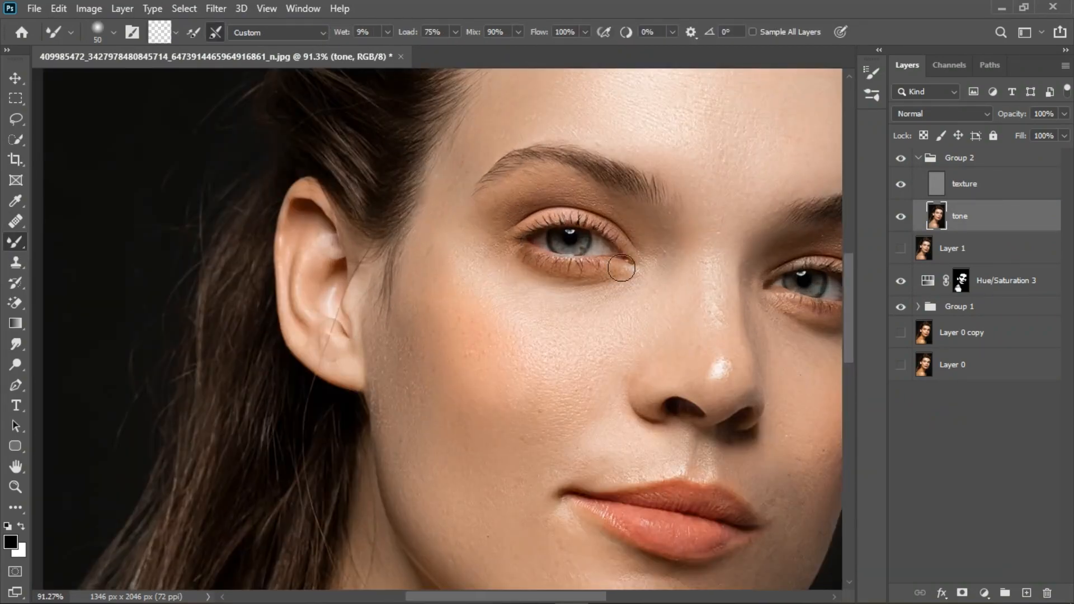
scroll(468, 266, "down", 3)
left_click(902, 159)
left_click(900, 248)
left_click(901, 159)
scroll(314, 381, "up", 3)
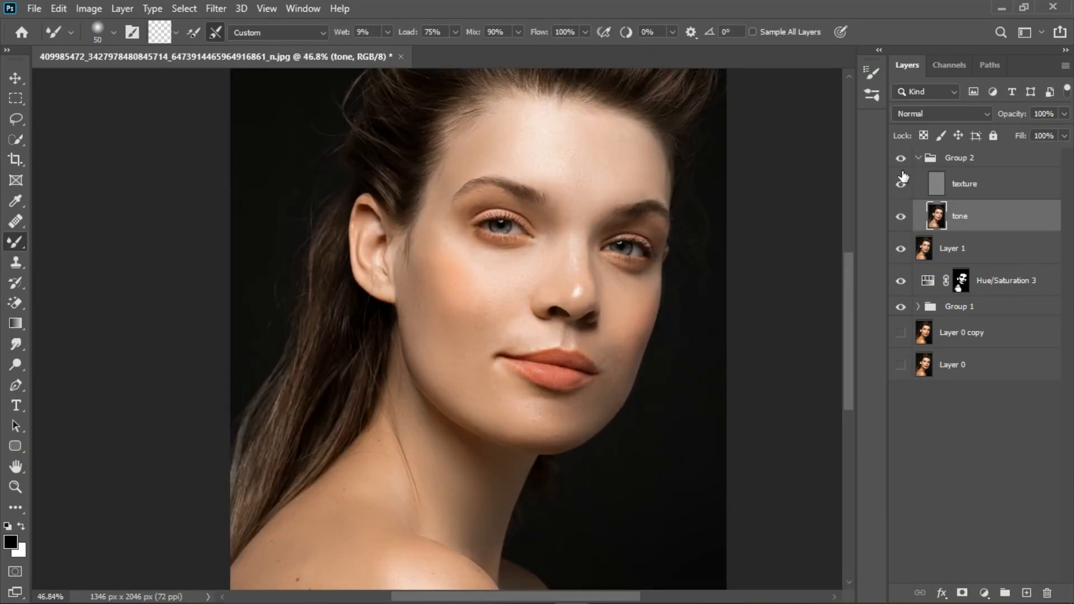